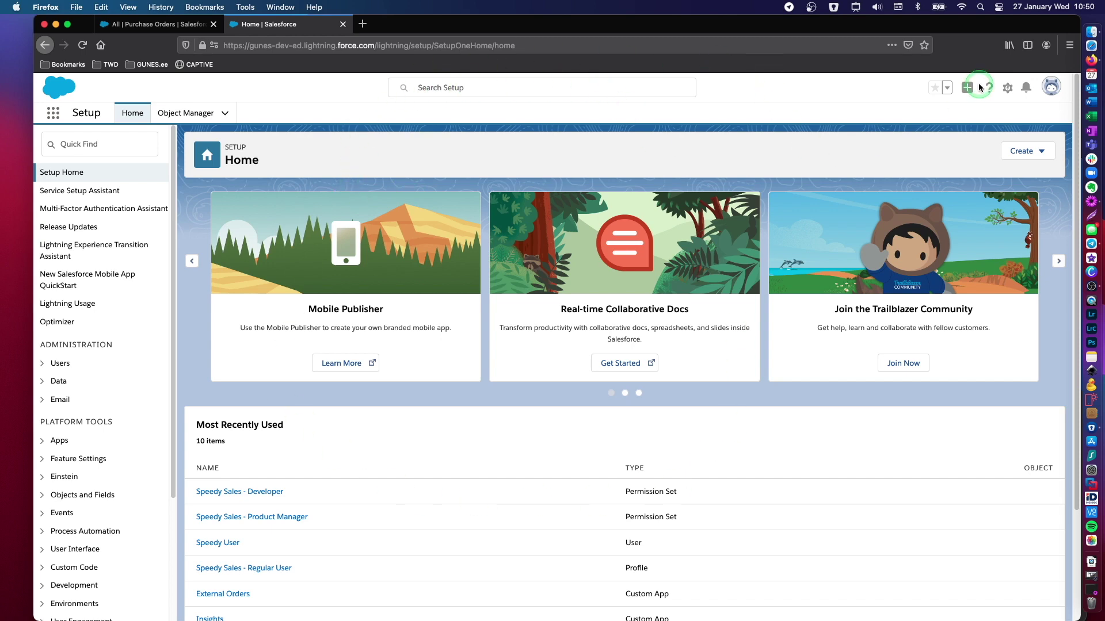
Open Setup from the gear menu and close the duplicate Setup tab.
{"action": "left_click", "coordinate": [1007, 88]}
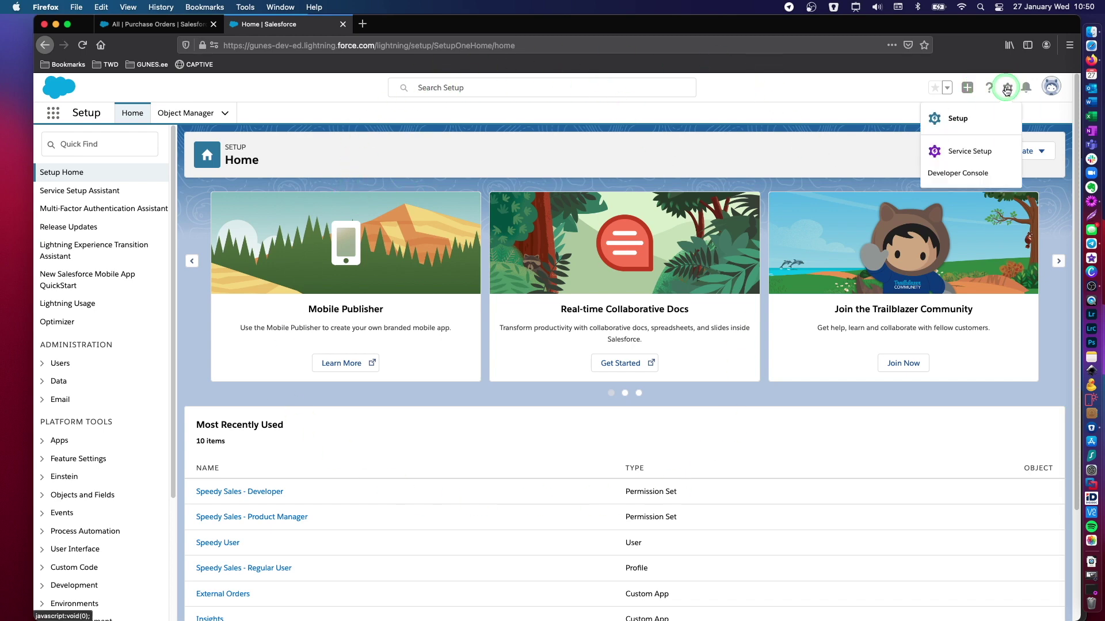
{"action": "left_click", "coordinate": [958, 118]}
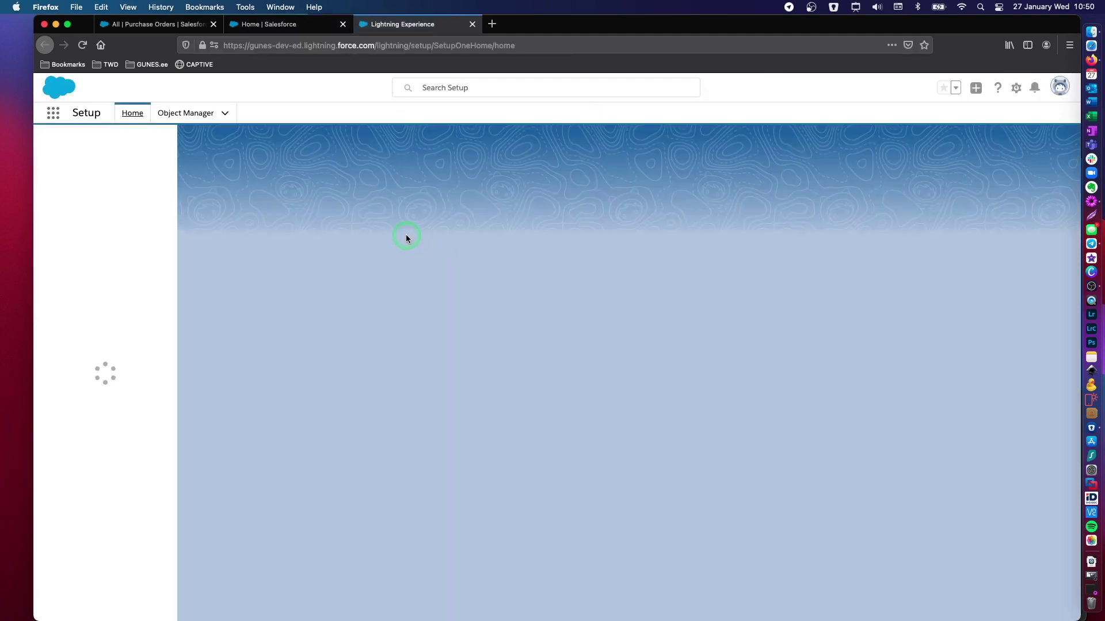
{"action": "left_click", "coordinate": [343, 24]}
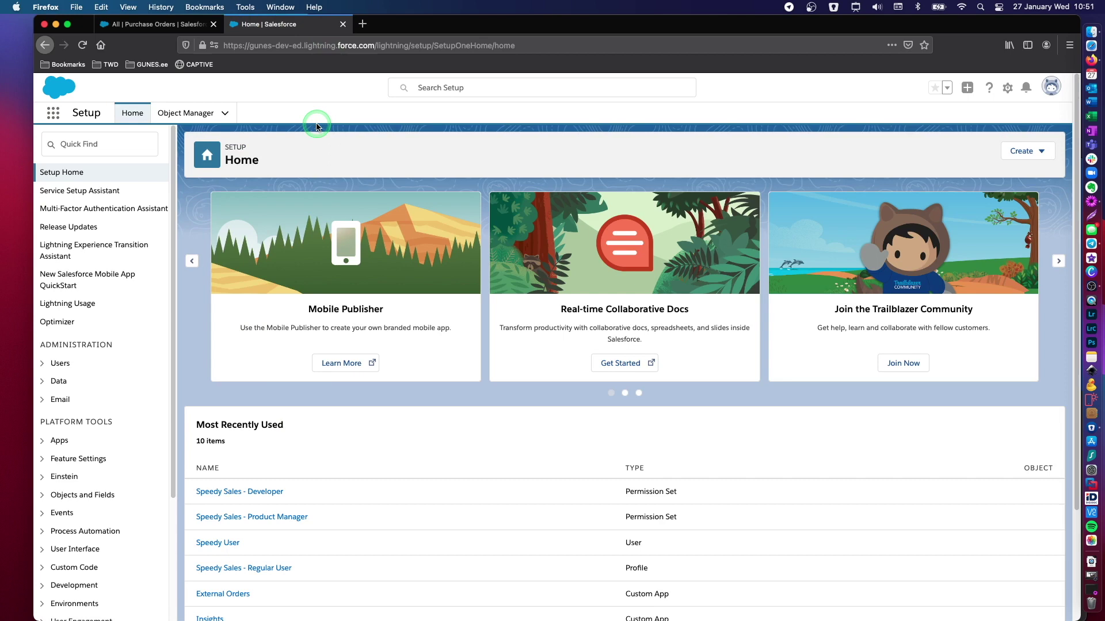
Refresh the Purchase Orders list and start a new purchase order.
{"action": "left_click", "coordinate": [161, 23]}
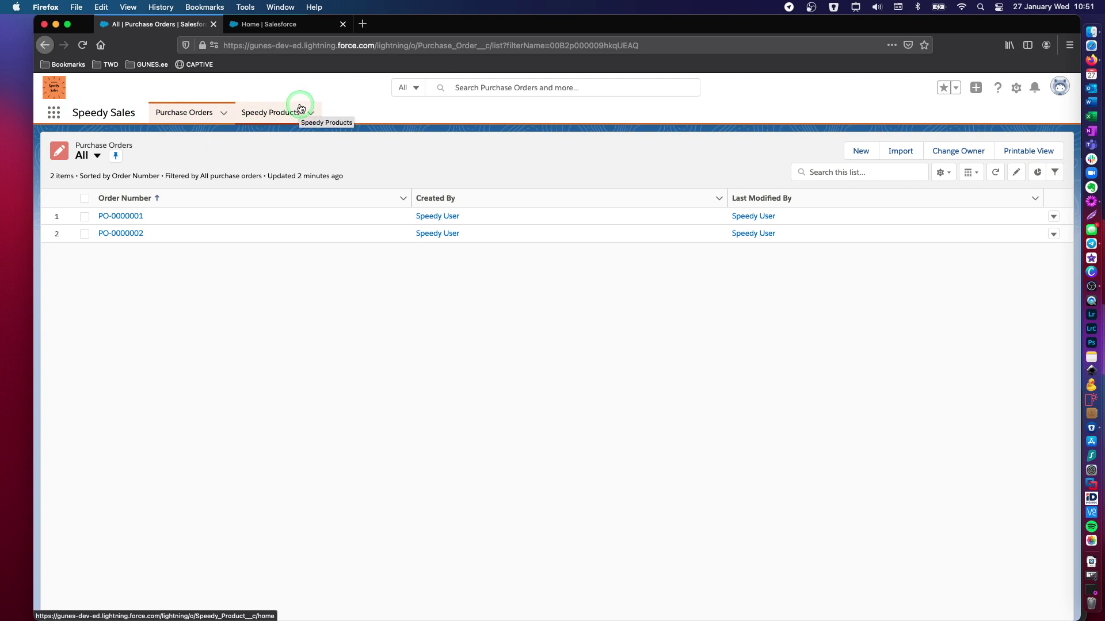
{"action": "left_click", "coordinate": [189, 113]}
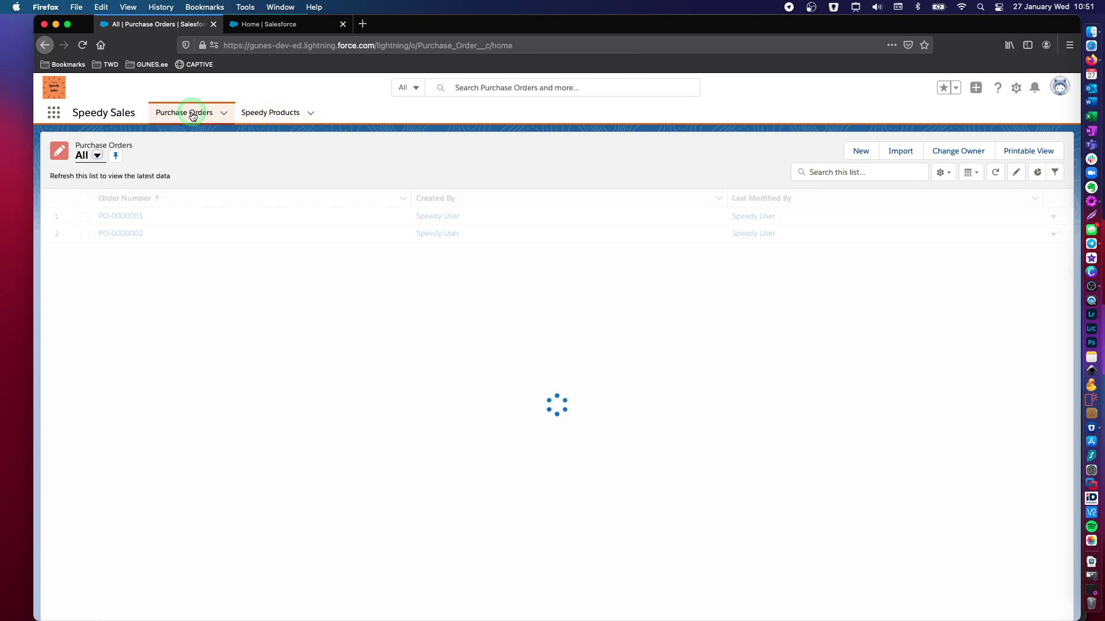
{"action": "left_click", "coordinate": [859, 152]}
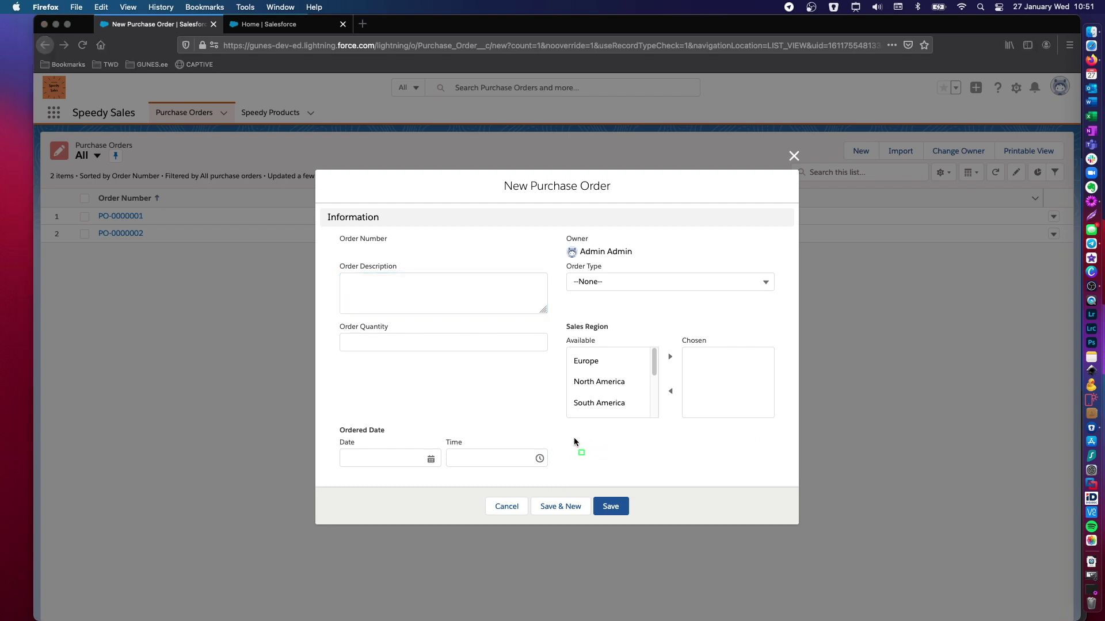
Review the New Purchase Order form's fields, noting the empty Ordered Date.
{"action": "left_click_drag", "start_coordinate": [574, 439], "coordinate": [777, 481]}
{"action": "key", "text": "Tab"}
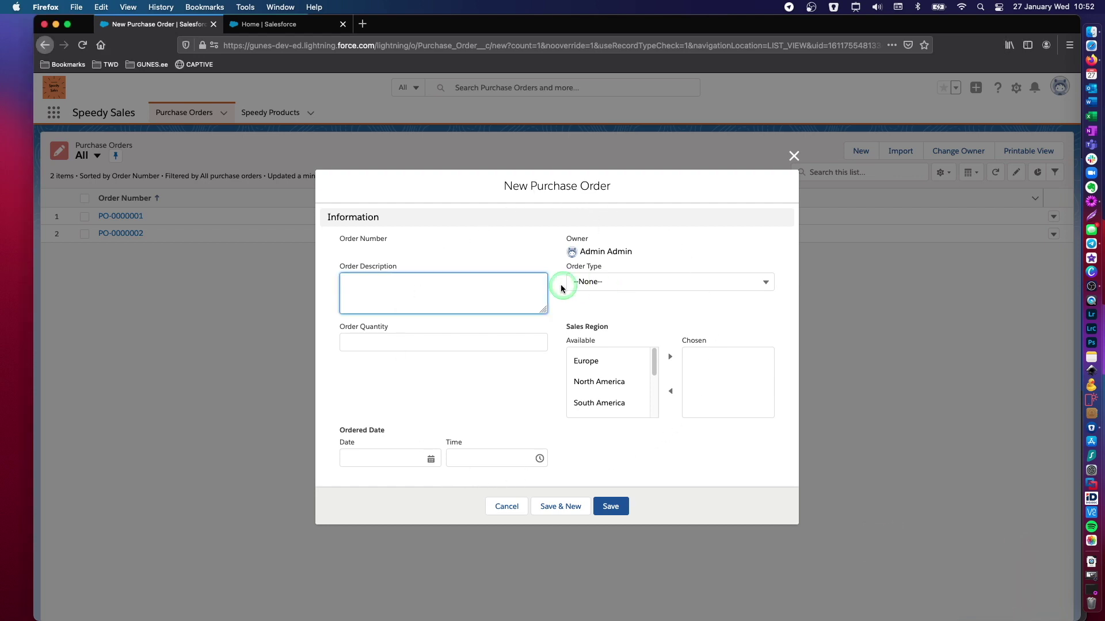
{"action": "left_click", "coordinate": [501, 257]}
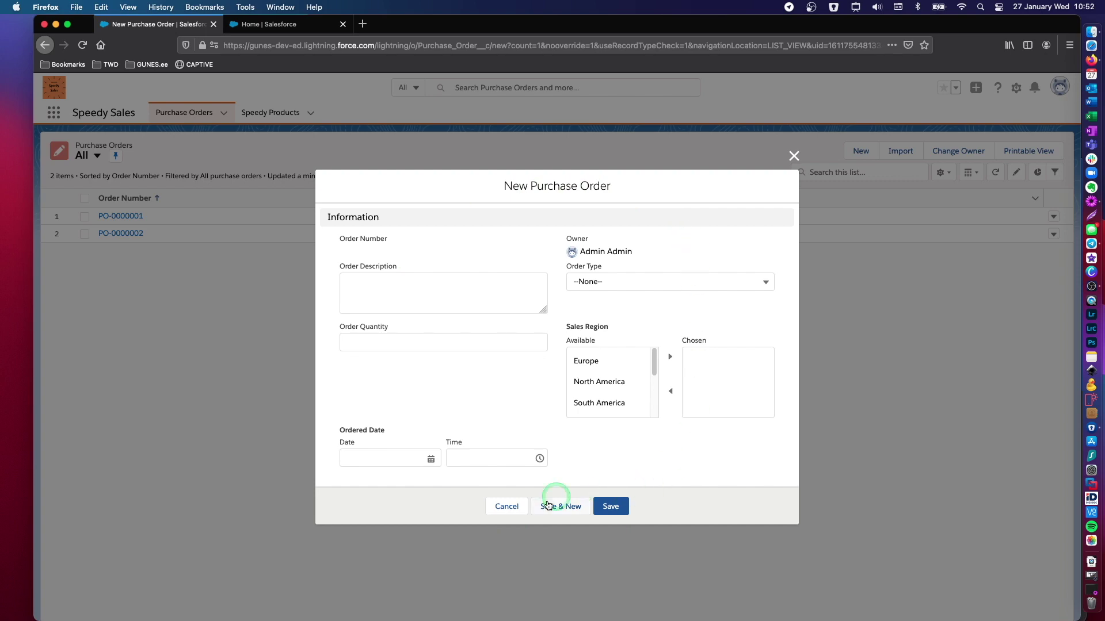
Discard the draft purchase order and search Object Manager for 'pur'.
{"action": "left_click", "coordinate": [506, 507]}
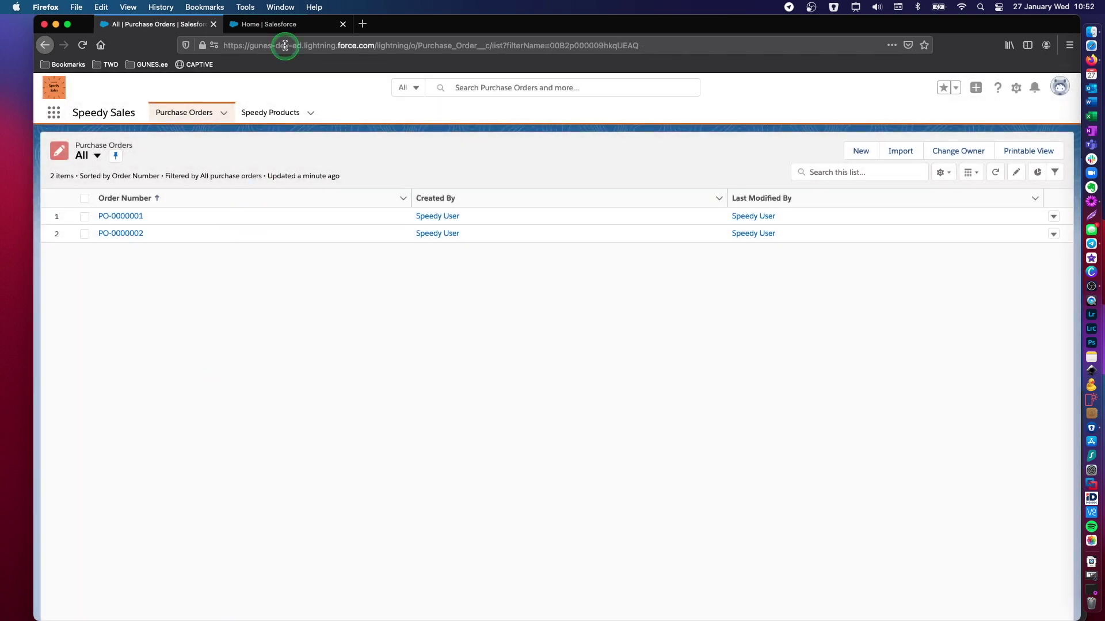
{"action": "left_click", "coordinate": [276, 26]}
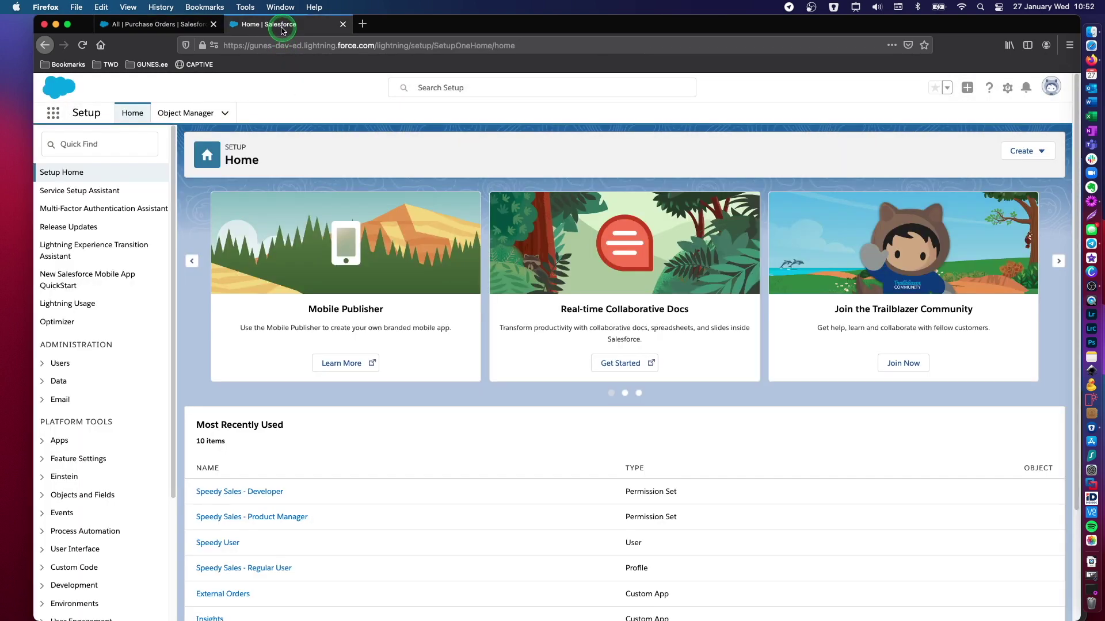
{"action": "left_click", "coordinate": [187, 114]}
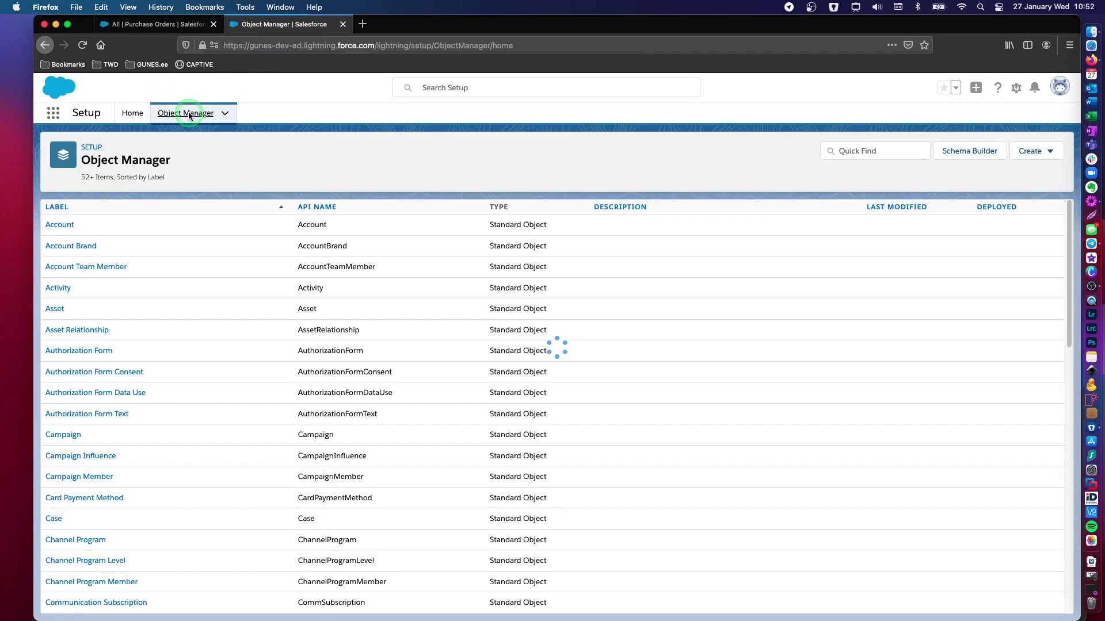
{"action": "left_click", "coordinate": [849, 151]}
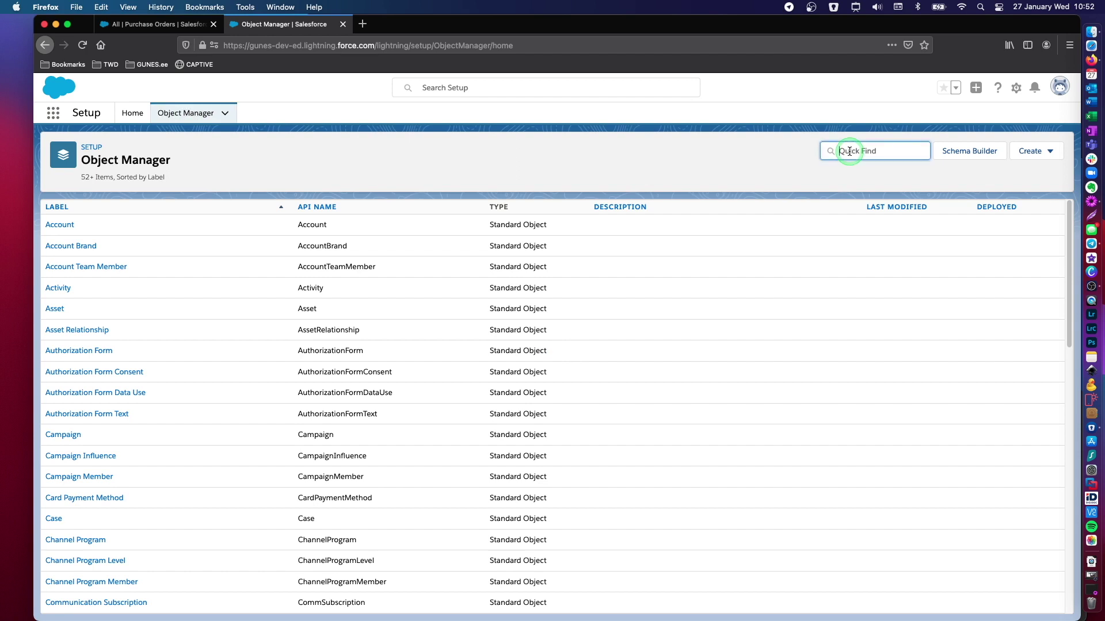
{"action": "type", "text": "purchase"}
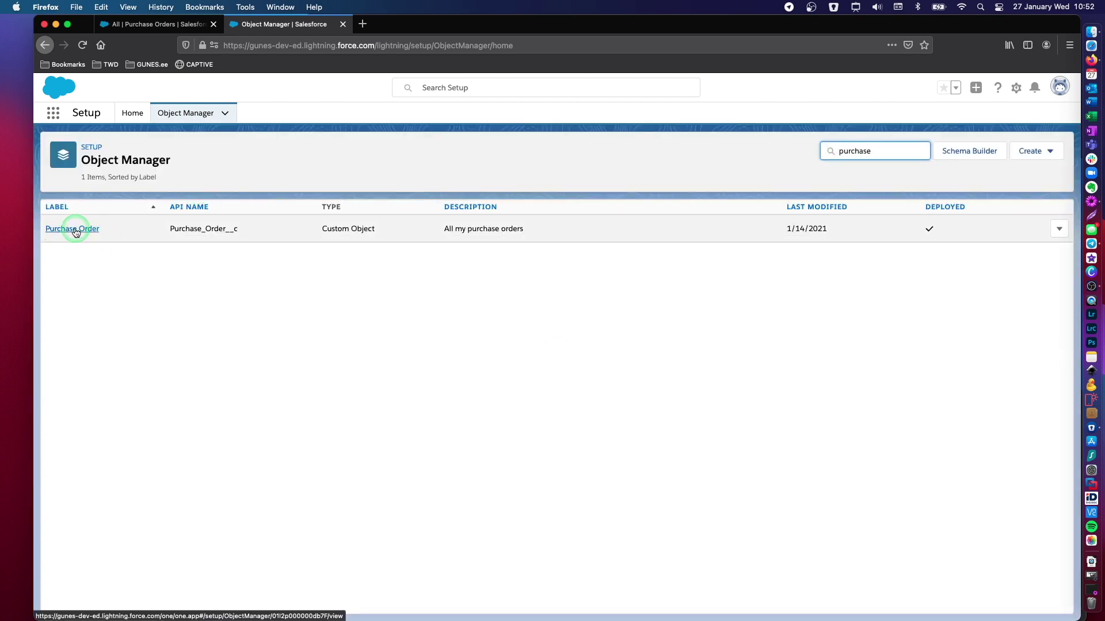
Start a new custom field from Purchase Order's Fields & Relationships.
{"action": "left_click", "coordinate": [73, 229]}
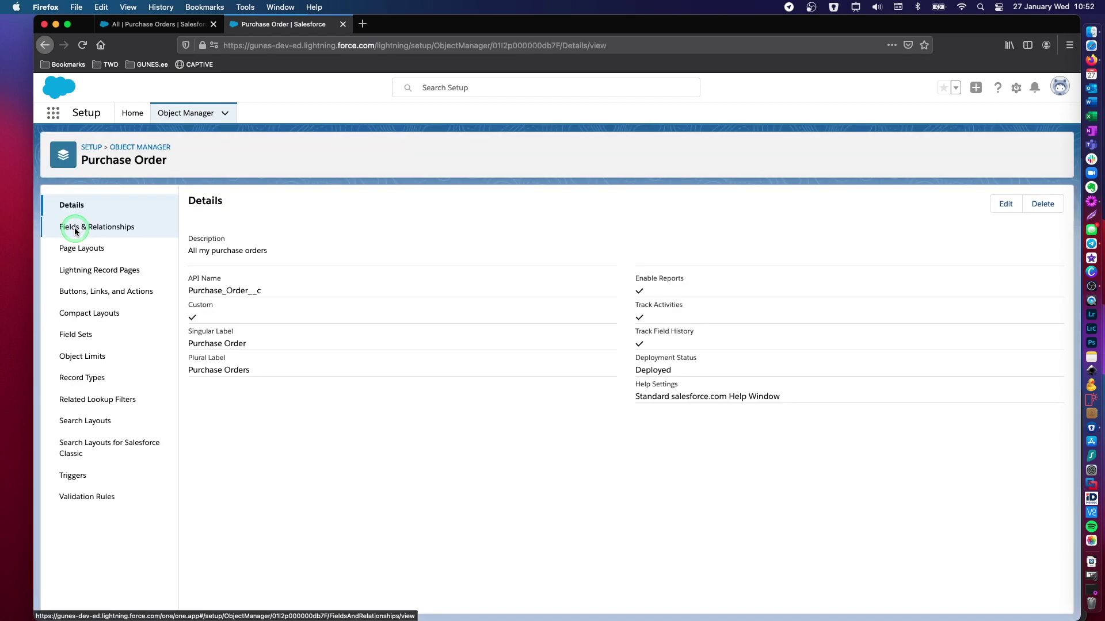
{"action": "left_click", "coordinate": [125, 230]}
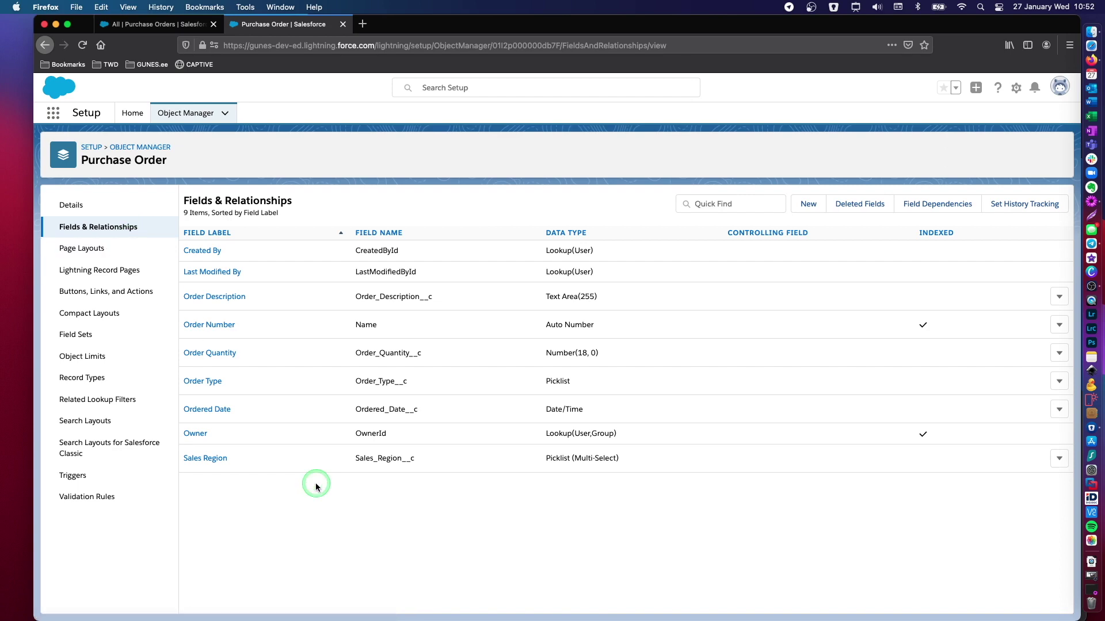
{"action": "left_click", "coordinate": [797, 200]}
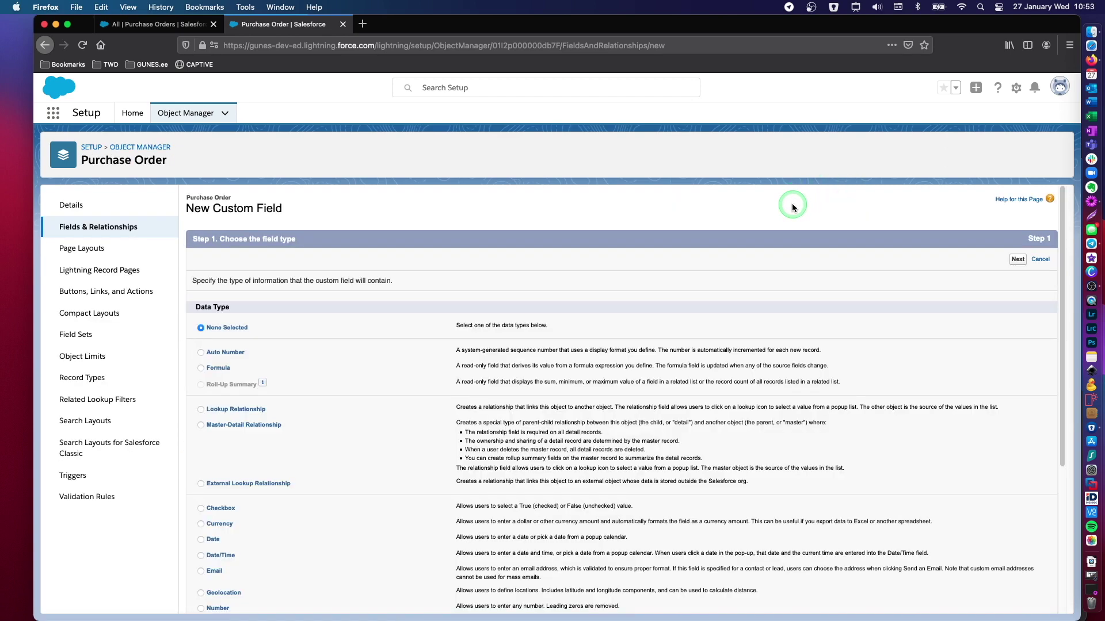
Choose Date as the new Purchase Order field's data type and proceed to Step 2.
{"action": "scroll", "coordinate": [257, 464], "scroll_direction": "down", "scroll_amount": 1}
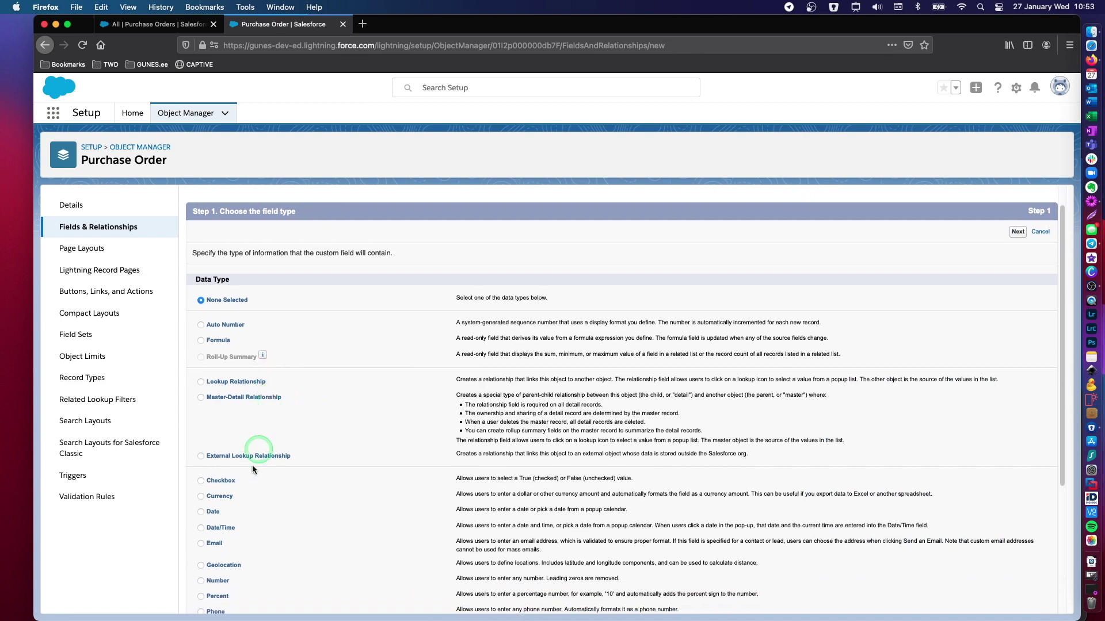
{"action": "left_click", "coordinate": [200, 512]}
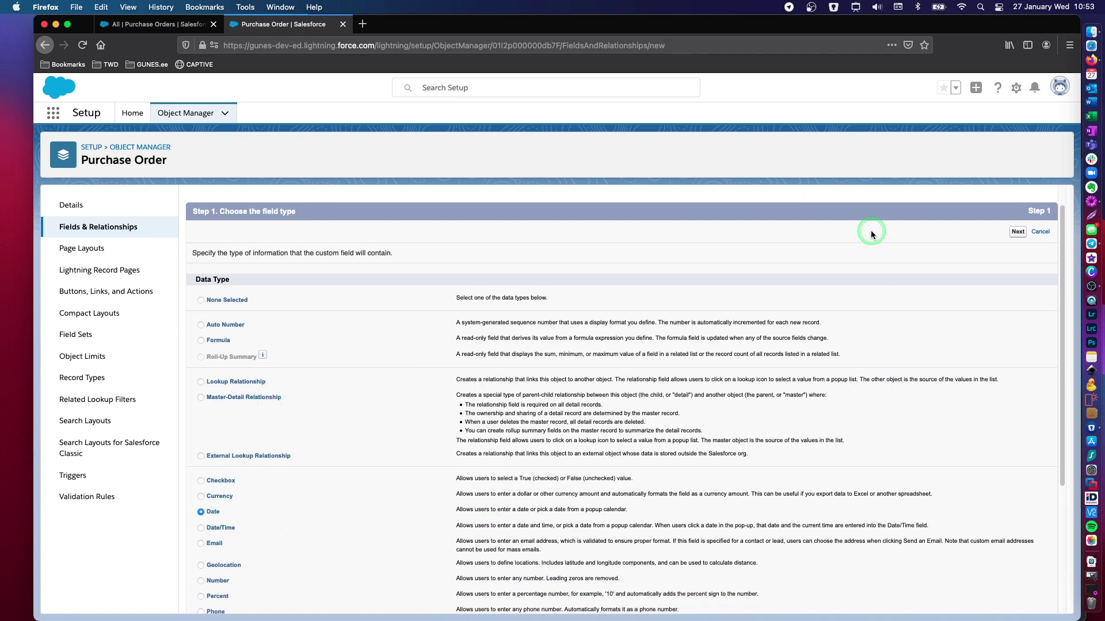
{"action": "left_click", "coordinate": [1017, 233]}
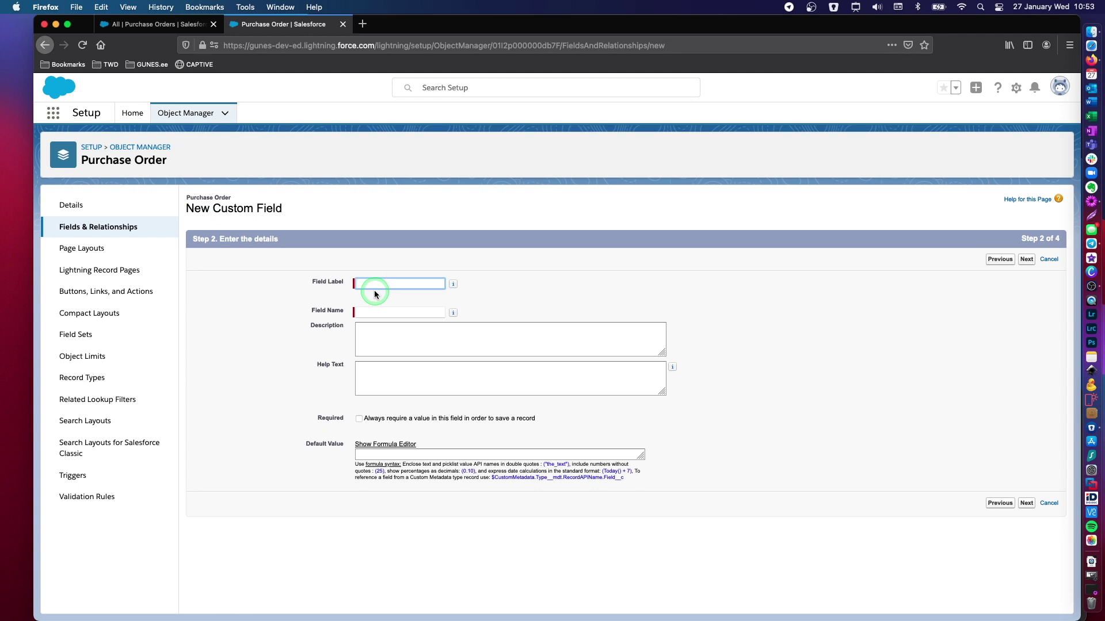
Enter field label 'Delivery Due Date' so the name fills as Delivery_Due_Date.
{"action": "type", "text": "Delivery Due Date"}
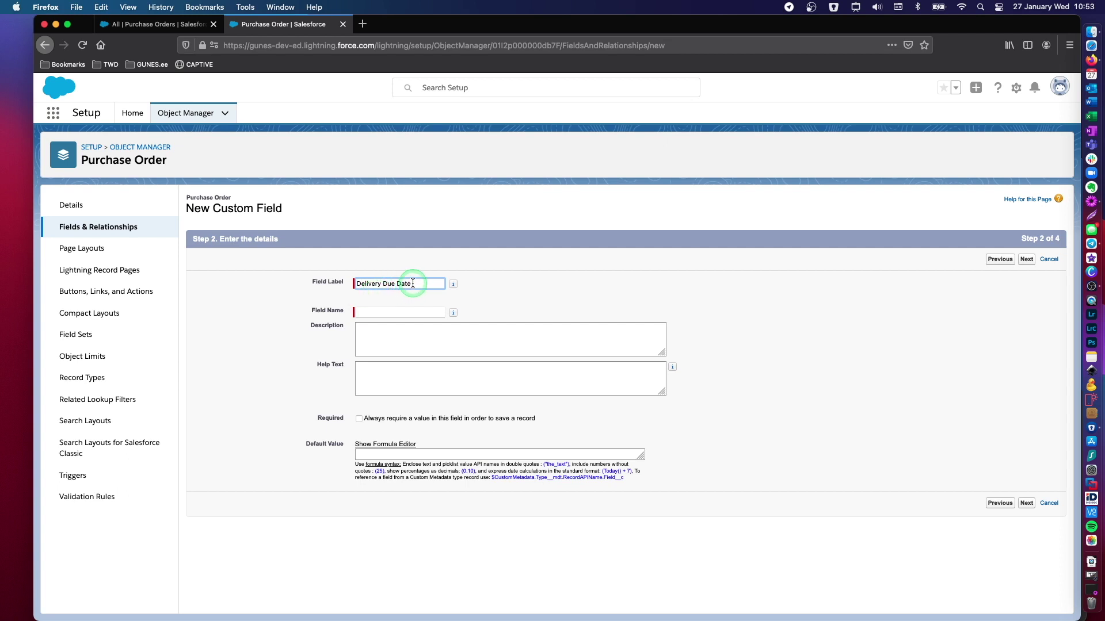
{"action": "left_click_drag", "start_coordinate": [411, 286], "coordinate": [310, 275]}
{"action": "left_click", "coordinate": [451, 288]}
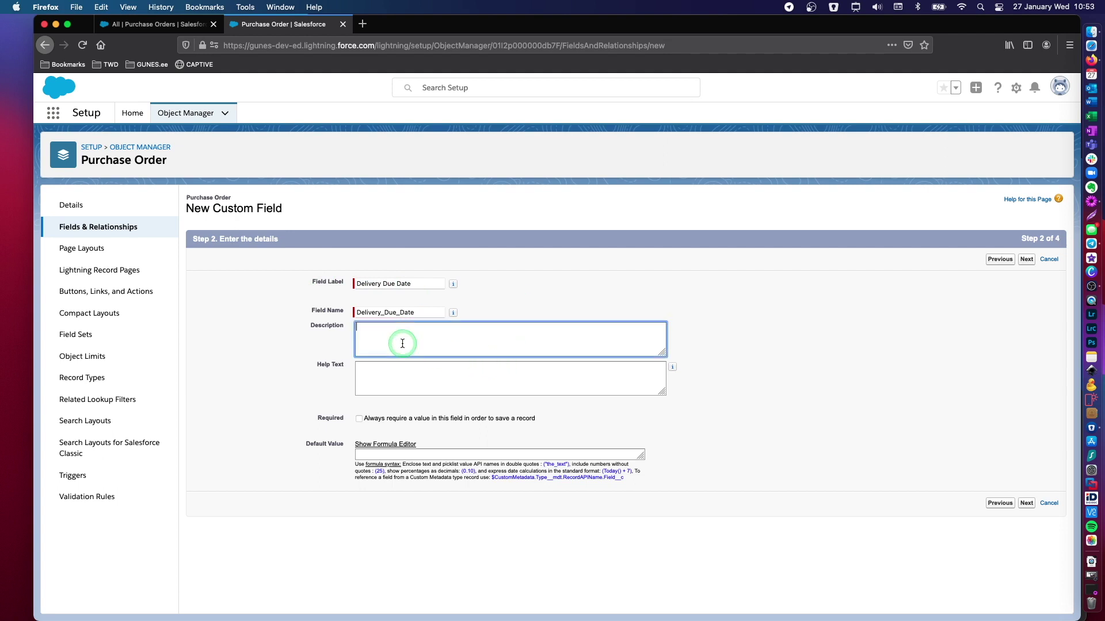
Fill Description and Help Text with 'Latest delivery date for the purchase order.'.
{"action": "type", "text": "atest"}
{"action": "type", "text": " date"}
{"action": "type", "text": " for the "}
{"action": "type", "text": "delivery "}
{"action": "type", "text": "purchase order"}
{"action": "type", "text": "."}
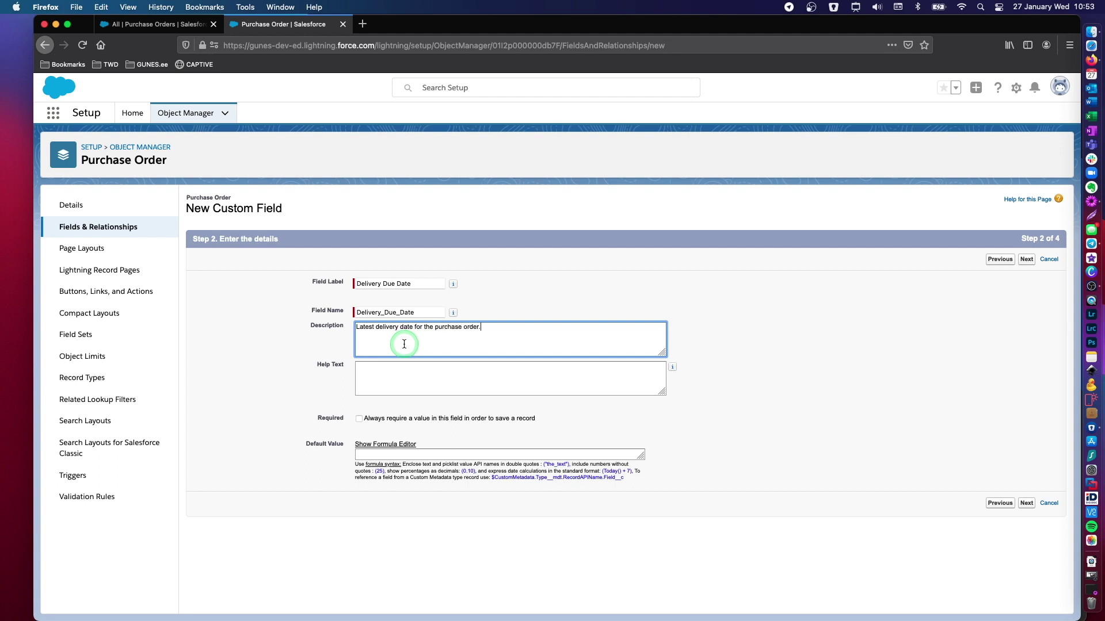
{"action": "left_click_drag", "start_coordinate": [486, 328], "coordinate": [326, 329]}
{"action": "key", "text": "super+c"}
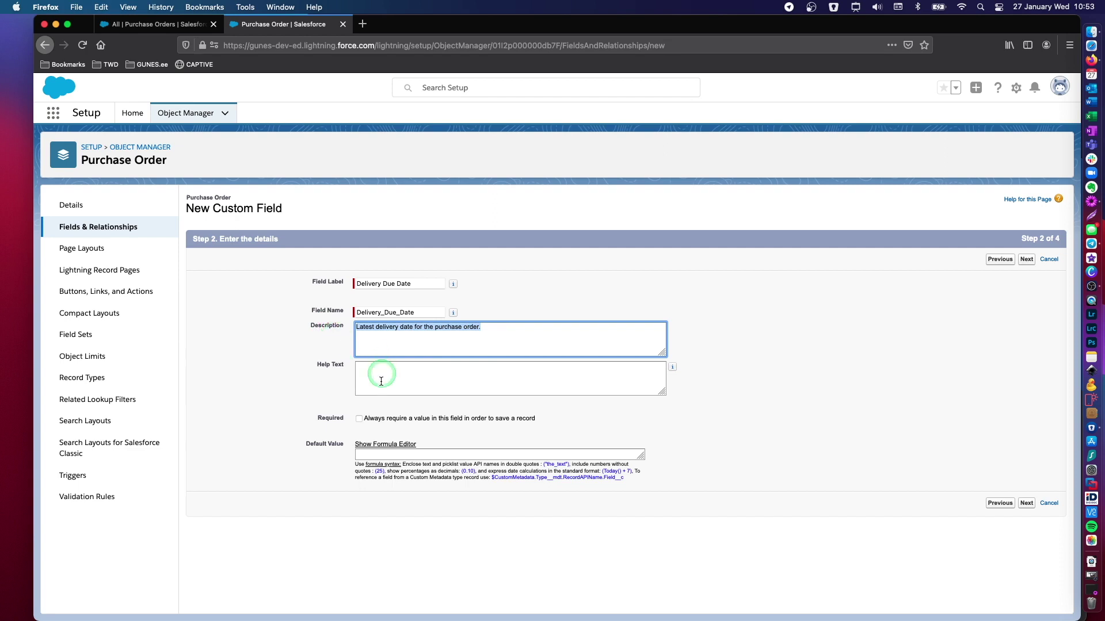
{"action": "left_click", "coordinate": [386, 375]}
{"action": "key", "text": "super+v"}
{"action": "left_click", "coordinate": [781, 366]}
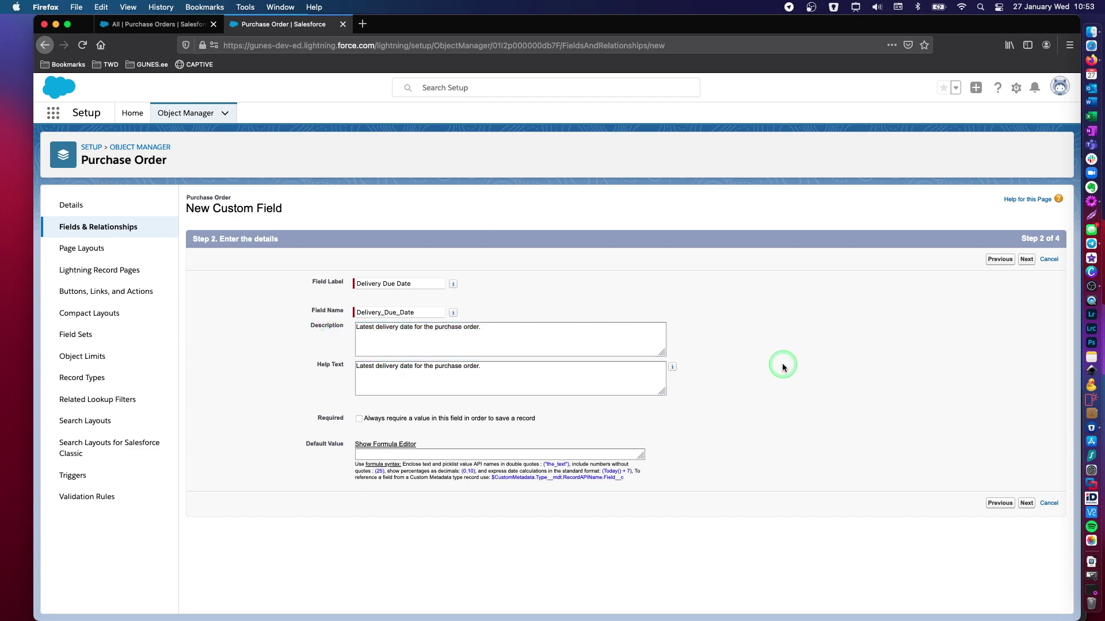
{"action": "mouse_move", "coordinate": [672, 369]}
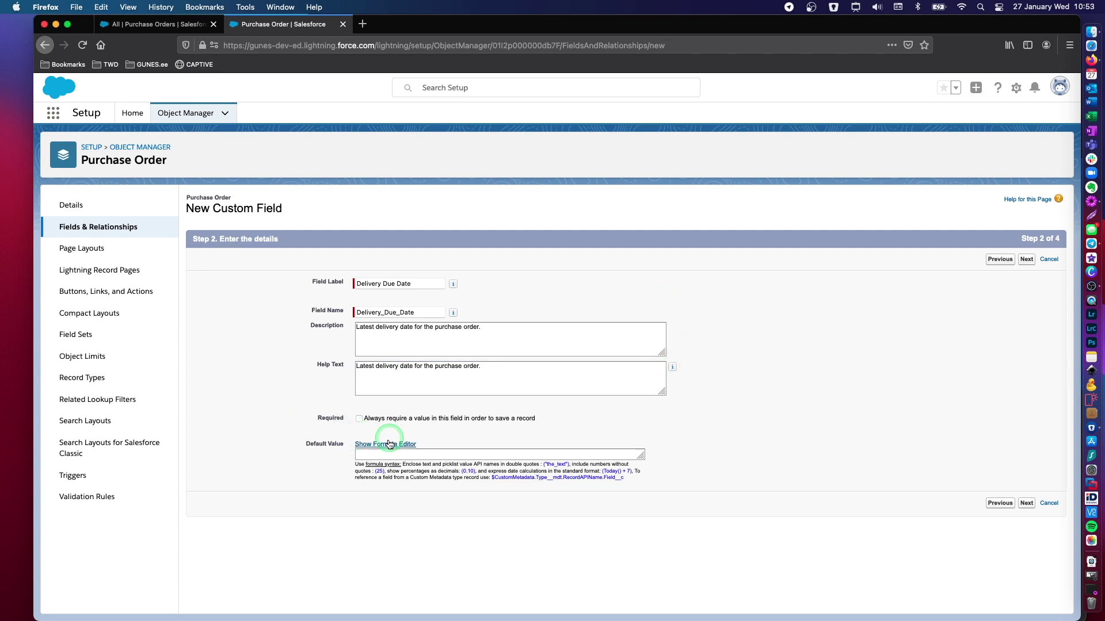
{"action": "left_click", "coordinate": [408, 452]}
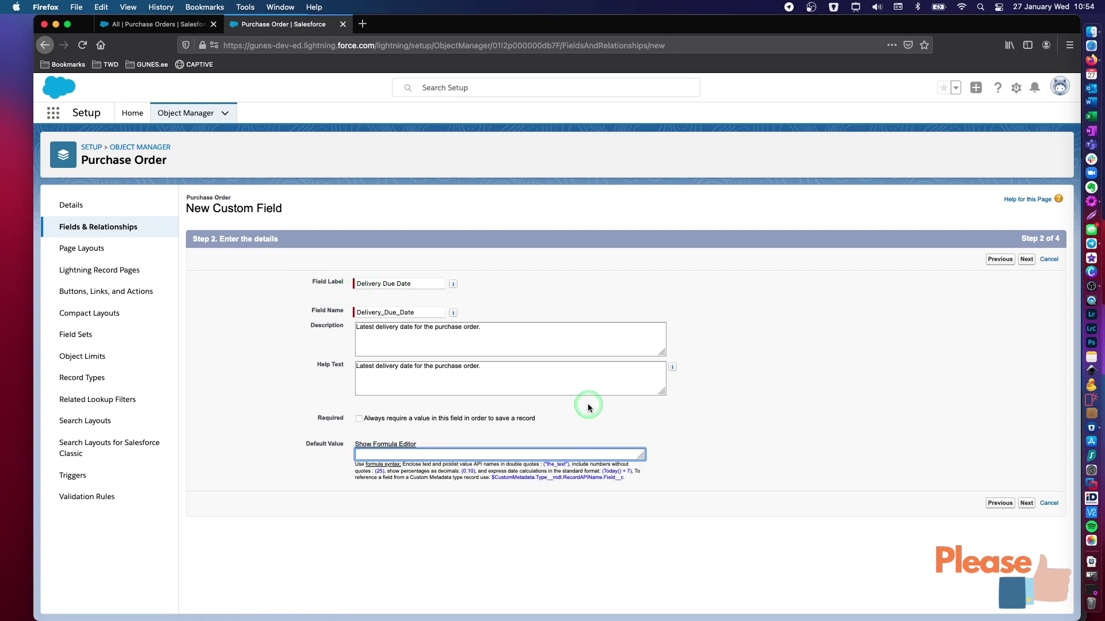
Enter Today()+15 as the Delivery Due Date default value formula.
{"action": "type", "text": "Today()"}
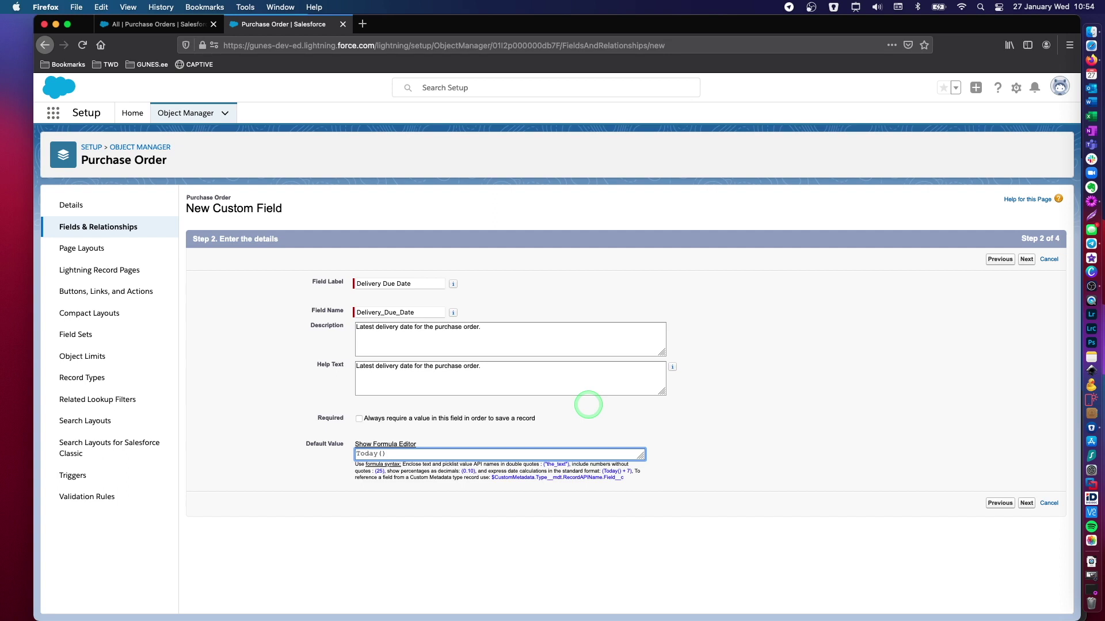
{"action": "type", "text": "+15"}
{"action": "left_click", "coordinate": [684, 440]}
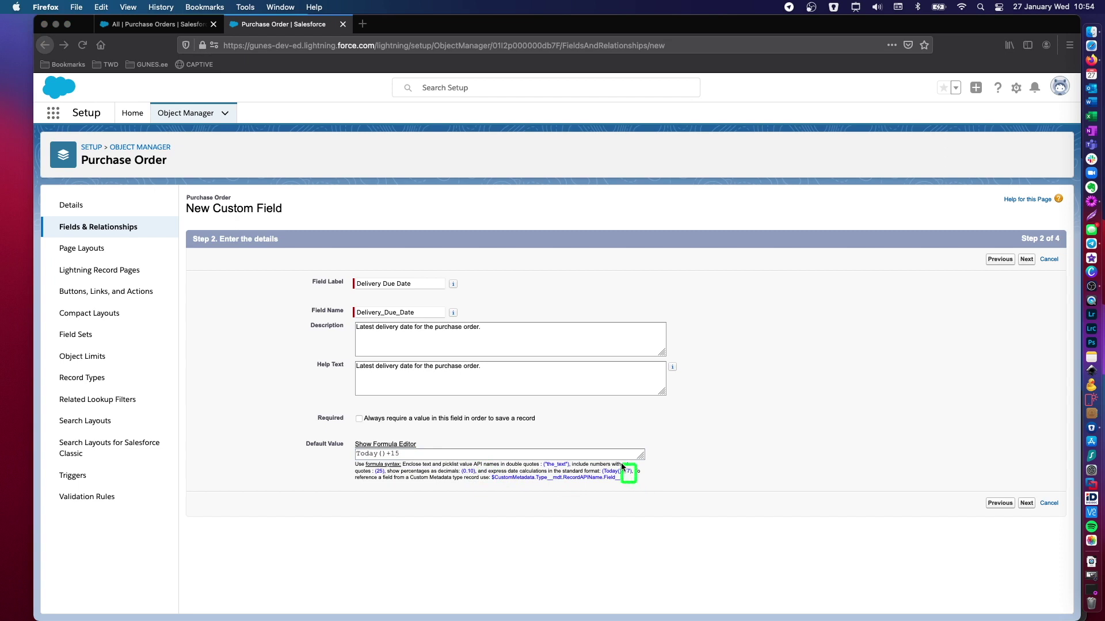
{"action": "left_click_drag", "start_coordinate": [635, 485], "coordinate": [596, 462]}
{"action": "scroll", "coordinate": [592, 522], "scroll_direction": "up", "scroll_amount": 10}
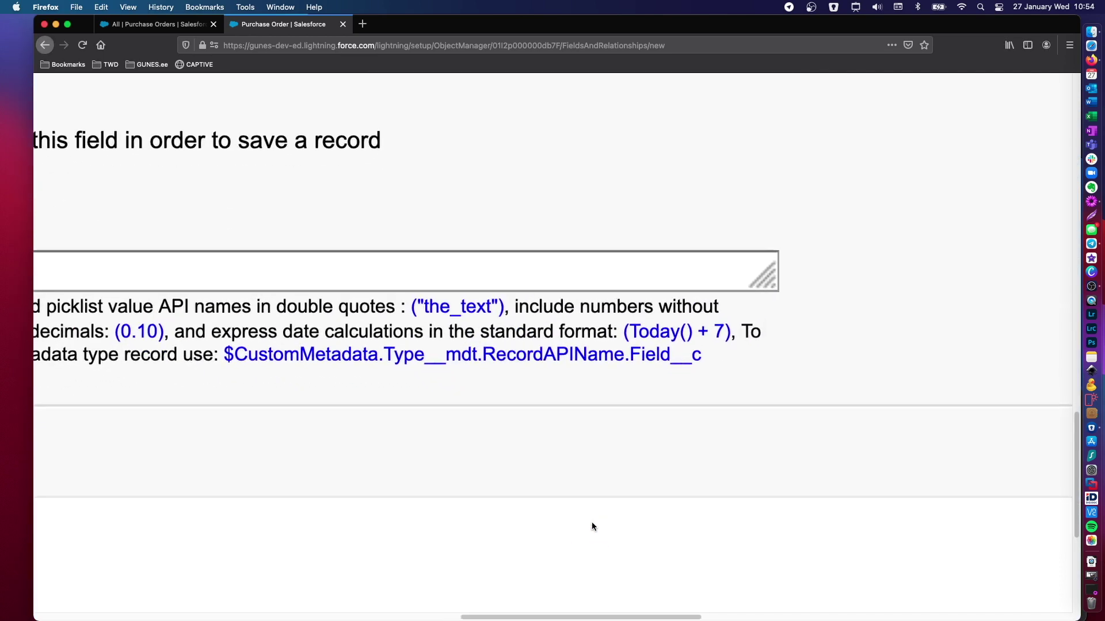
{"action": "scroll", "coordinate": [591, 527], "scroll_direction": "up", "scroll_amount": 3}
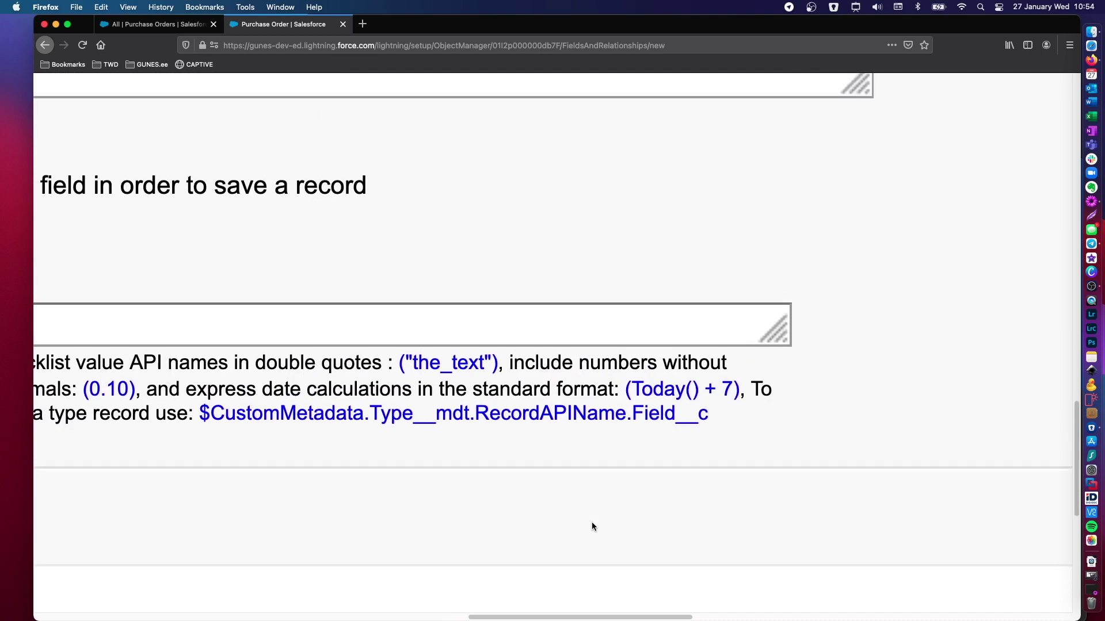
{"action": "left_click", "coordinate": [609, 362]}
{"action": "left_click_drag", "start_coordinate": [616, 370], "coordinate": [746, 406]}
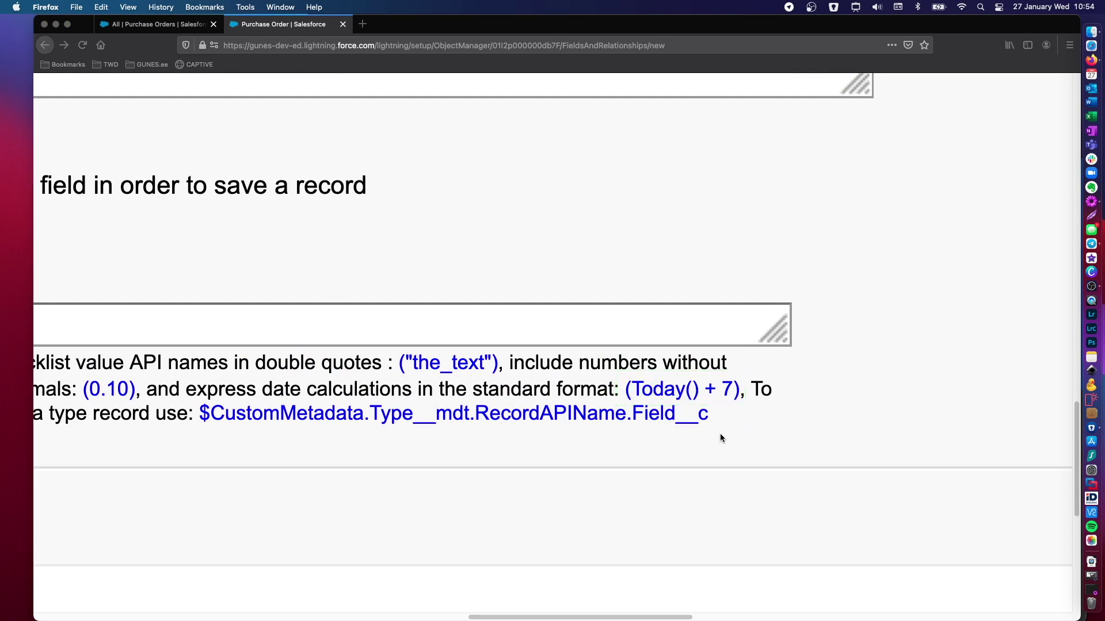
{"action": "scroll", "coordinate": [716, 437], "scroll_direction": "down", "scroll_amount": 10}
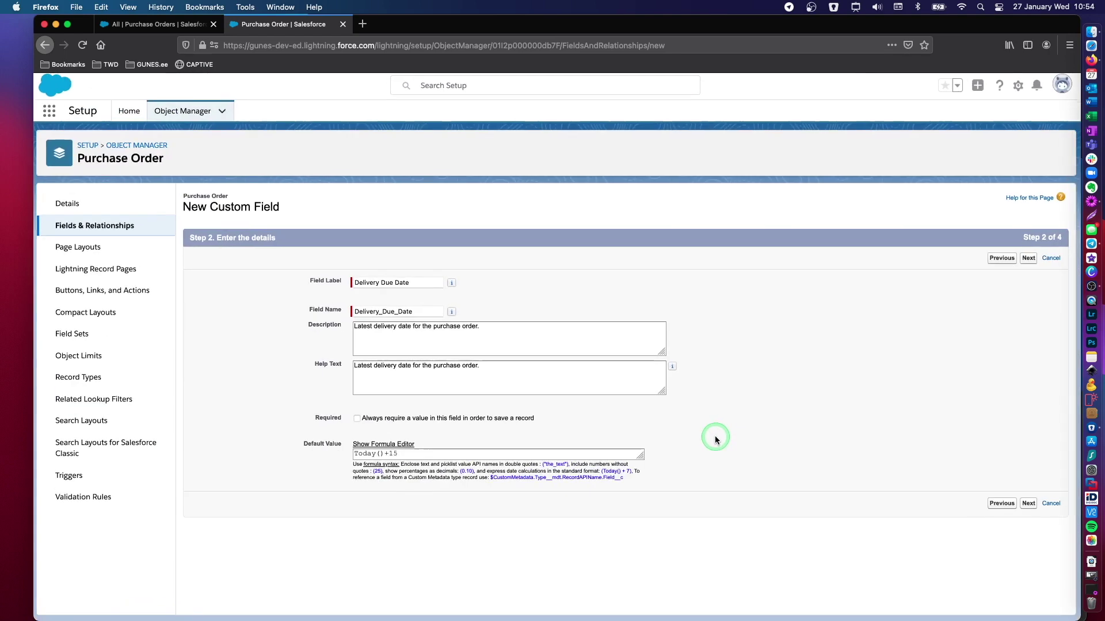
{"action": "scroll", "coordinate": [716, 437], "scroll_direction": "up", "scroll_amount": 3}
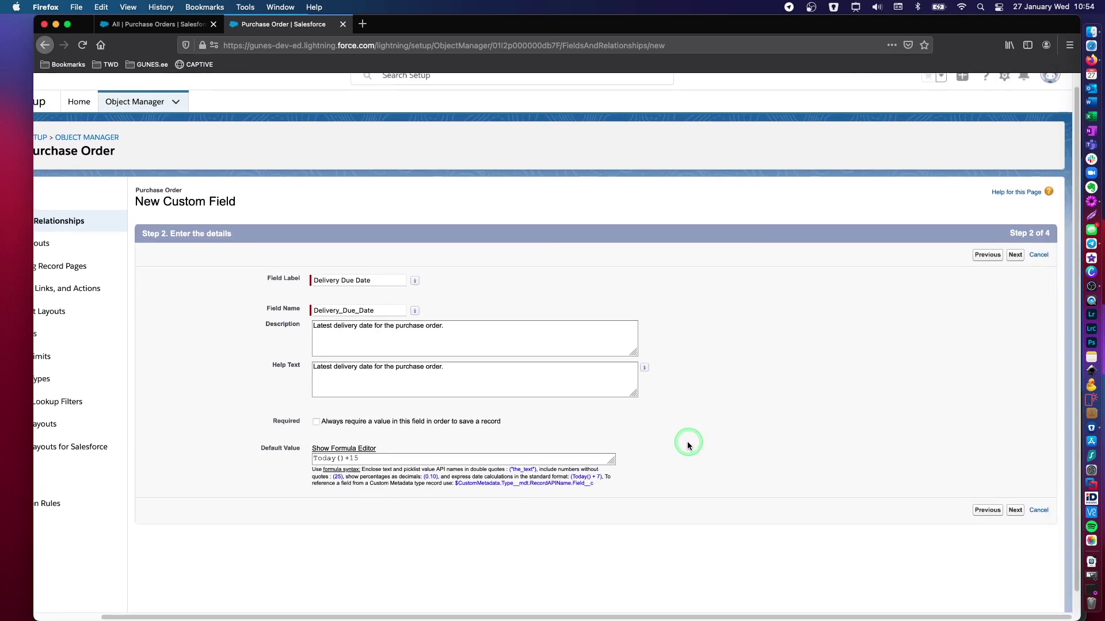
{"action": "scroll", "coordinate": [687, 441], "scroll_direction": "left", "scroll_amount": 2}
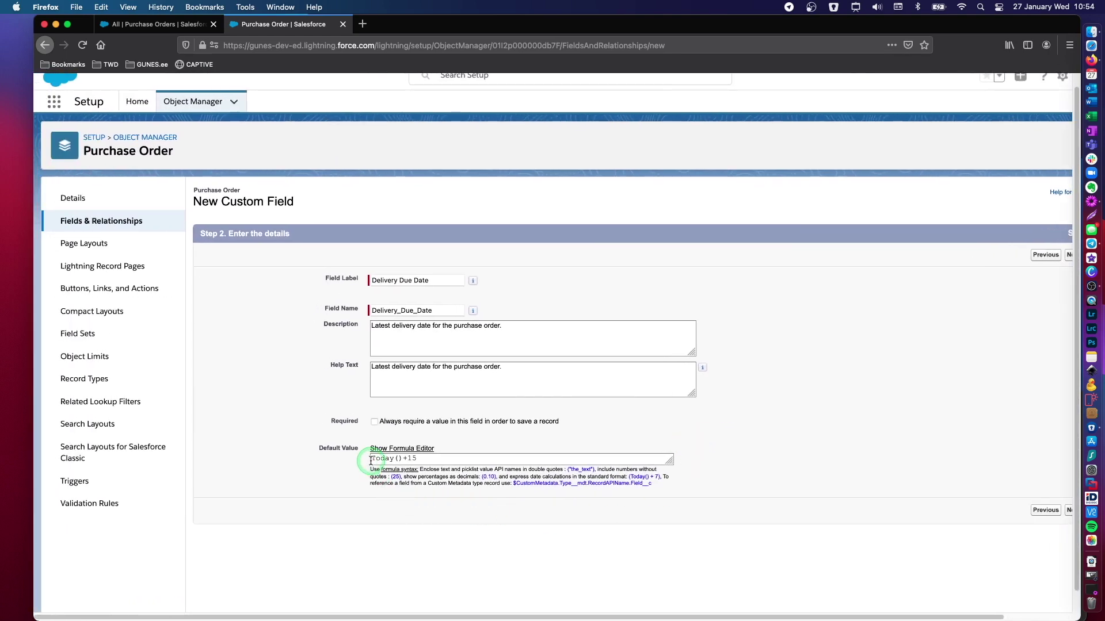
{"action": "left_click_drag", "start_coordinate": [371, 458], "coordinate": [430, 459]}
{"action": "left_click", "coordinate": [430, 459]}
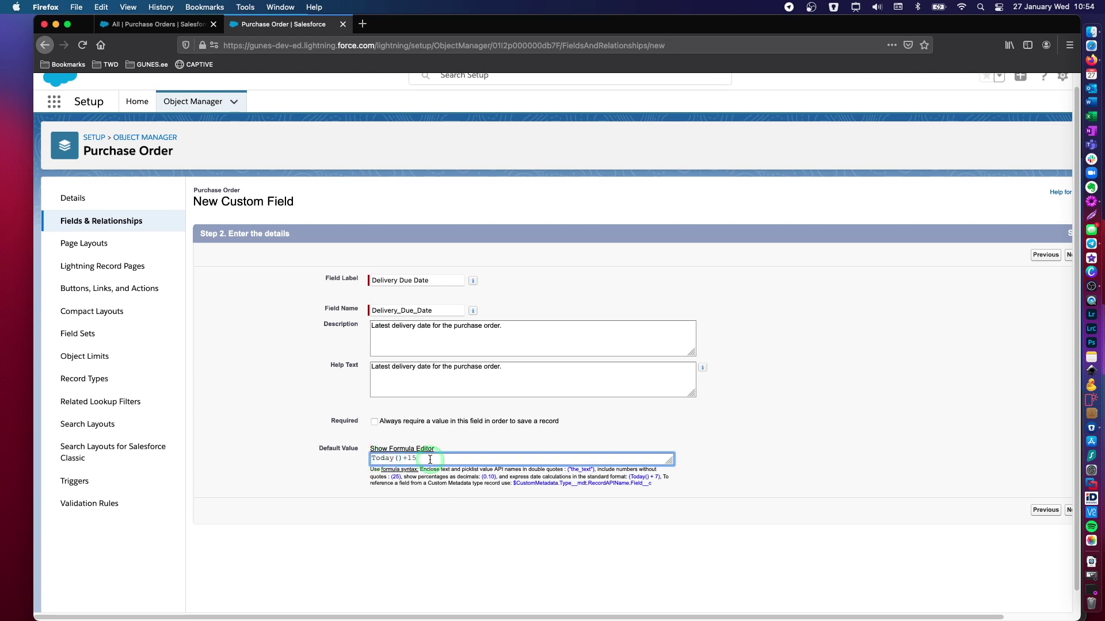
{"action": "left_click", "coordinate": [784, 447]}
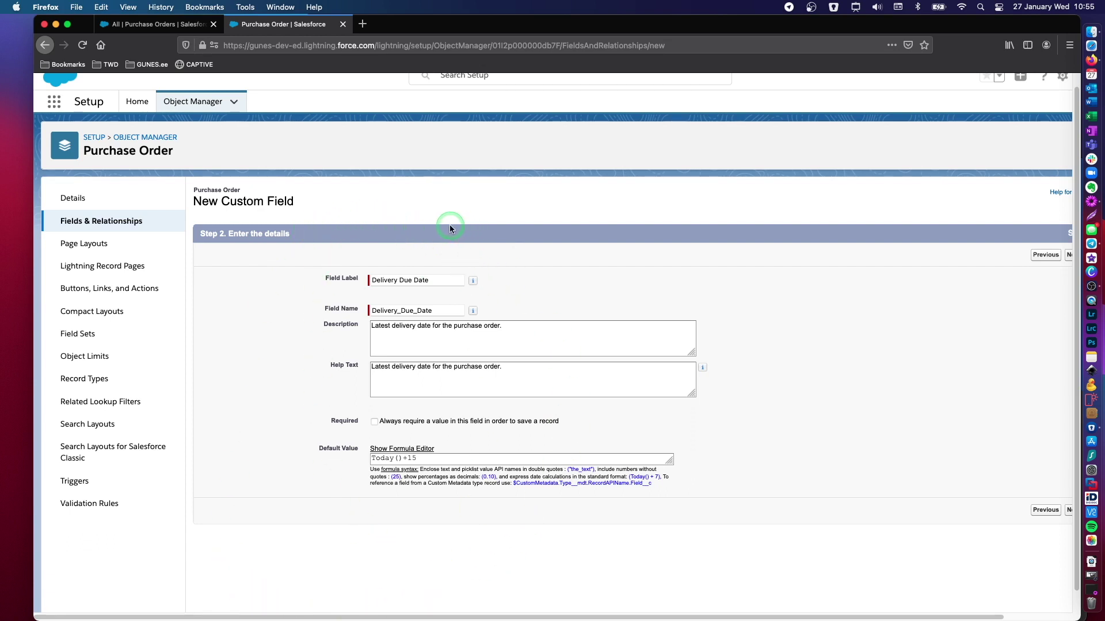
{"action": "left_click", "coordinate": [424, 459]}
{"action": "left_click", "coordinate": [427, 557]}
{"action": "left_click_drag", "start_coordinate": [373, 459], "coordinate": [426, 458]}
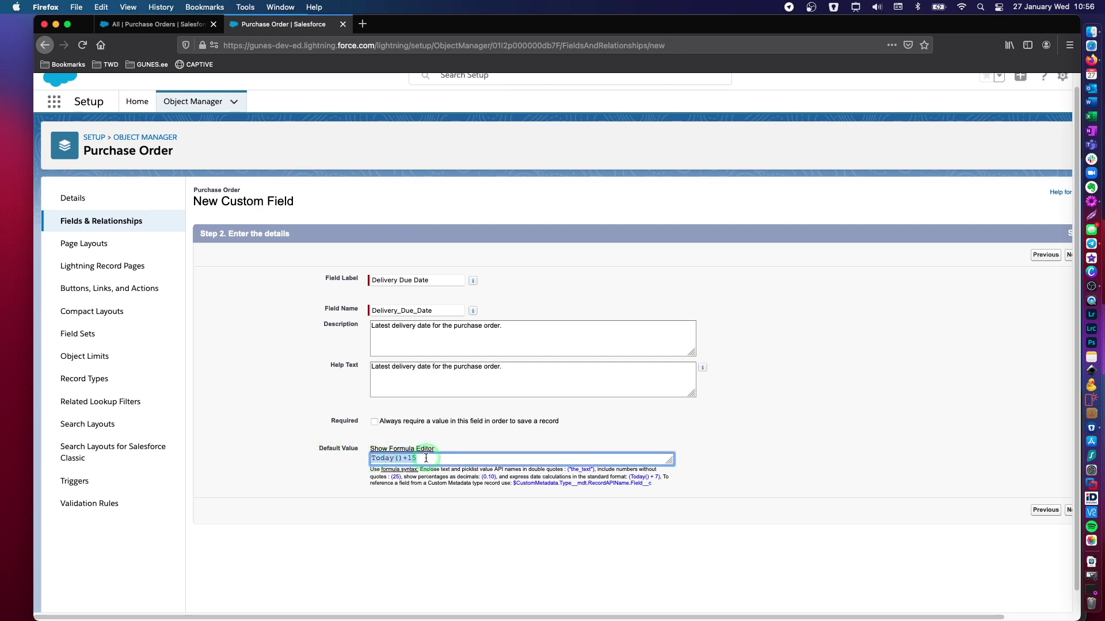
{"action": "left_click", "coordinate": [426, 458]}
{"action": "left_click_drag", "start_coordinate": [423, 459], "coordinate": [368, 458]}
{"action": "left_click", "coordinate": [426, 536]}
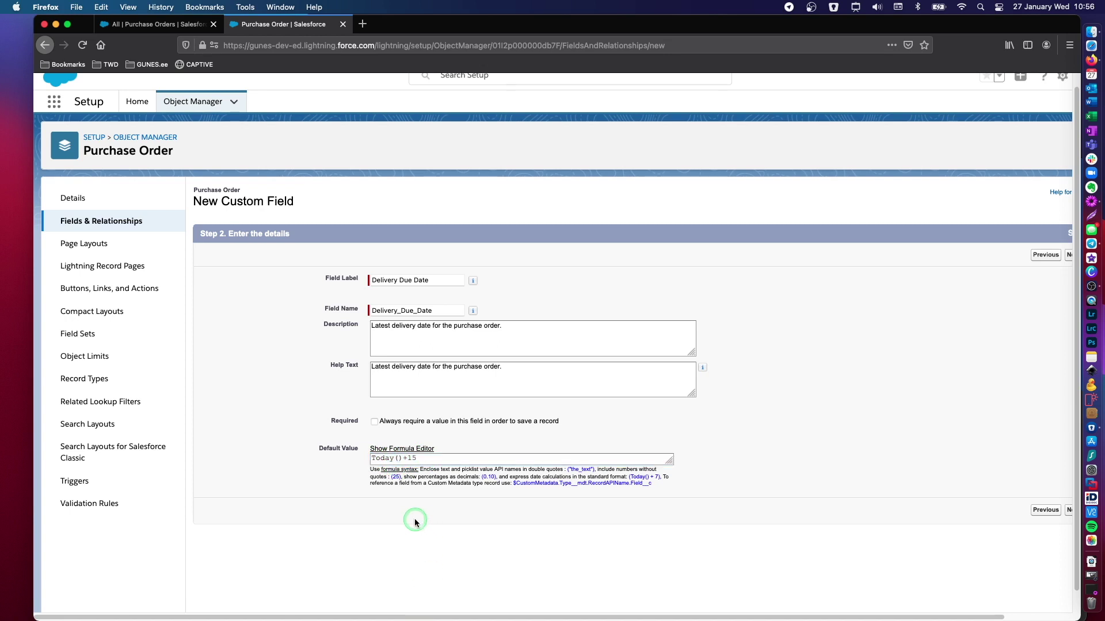
{"action": "left_click_drag", "start_coordinate": [373, 458], "coordinate": [404, 458]}
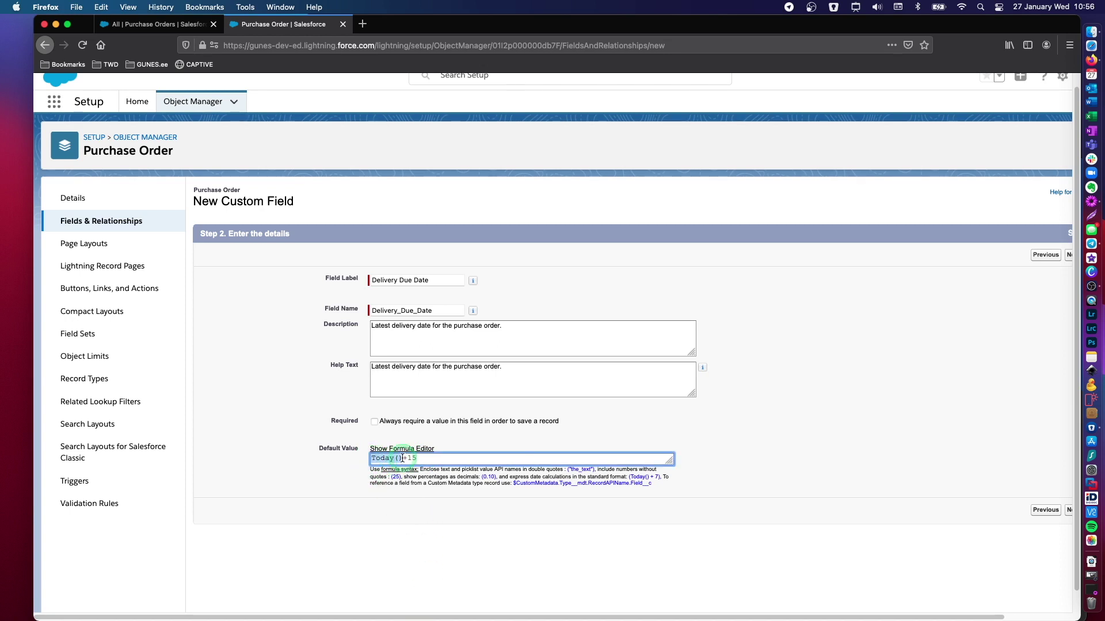
{"action": "left_click", "coordinate": [391, 528]}
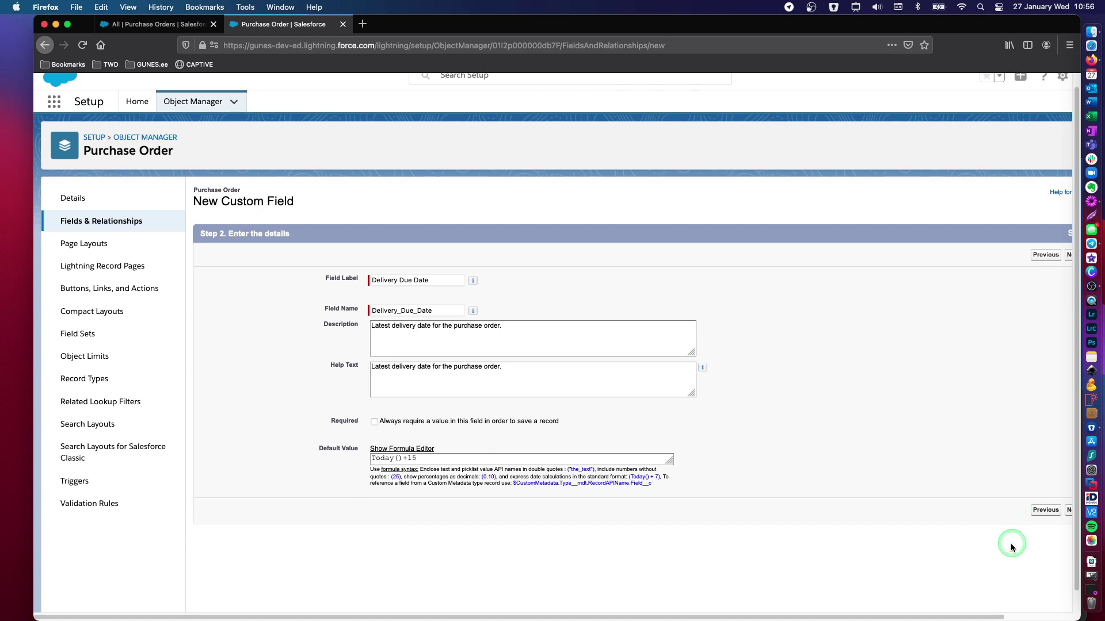
{"action": "scroll", "coordinate": [1013, 548], "scroll_direction": "right", "scroll_amount": 2}
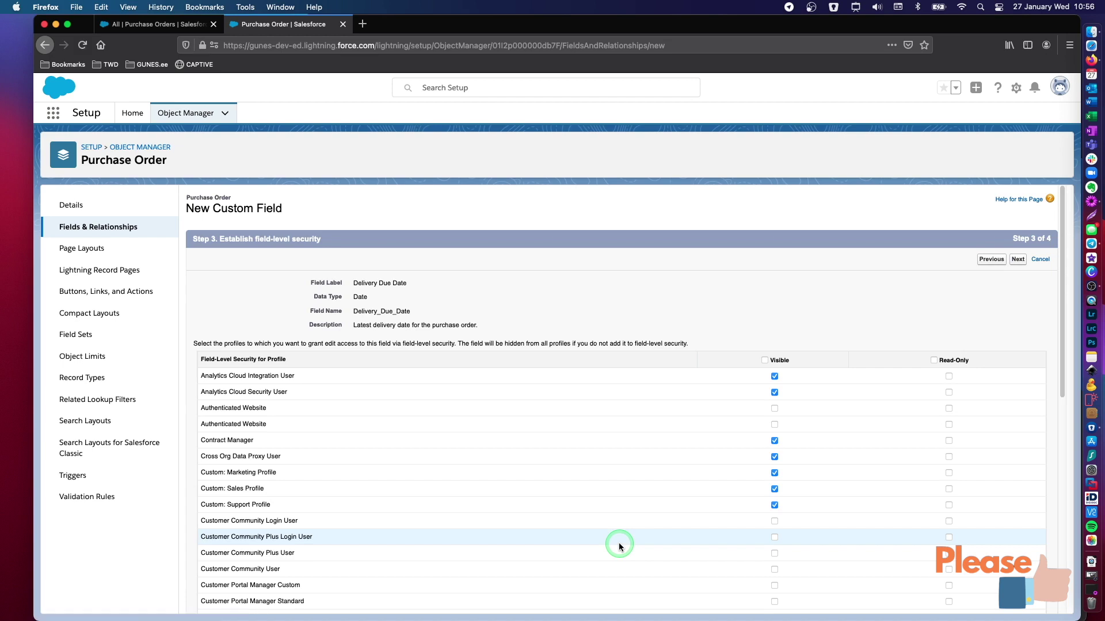
Make Delivery Due Date visible to all profiles, keep it on Purchase Order Layout, and save.
{"action": "left_click", "coordinate": [765, 360]}
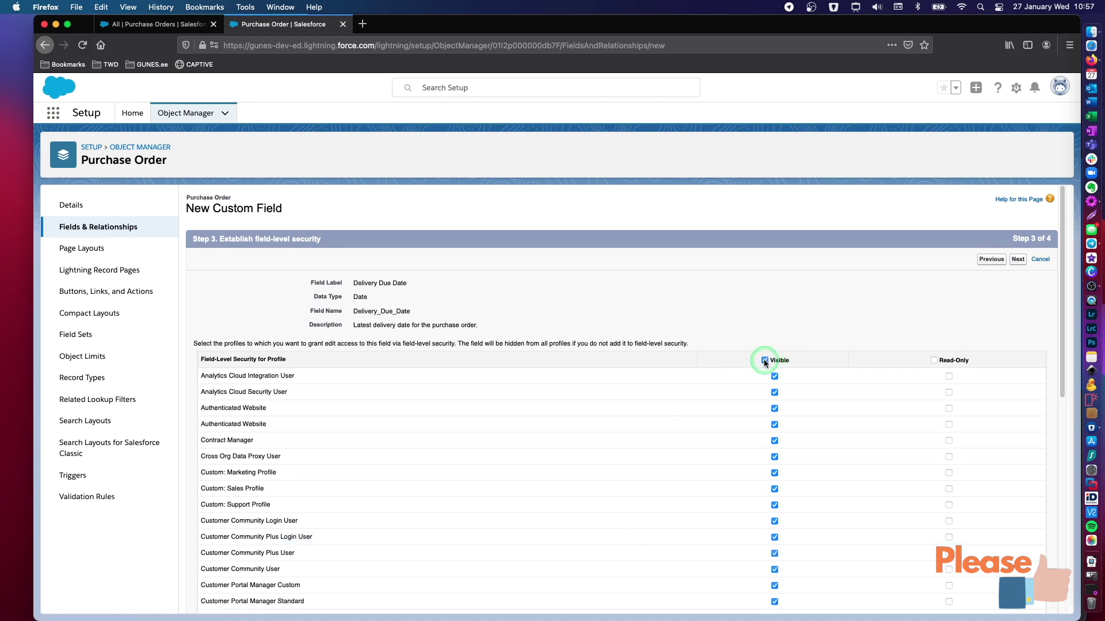
{"action": "left_click", "coordinate": [1018, 260]}
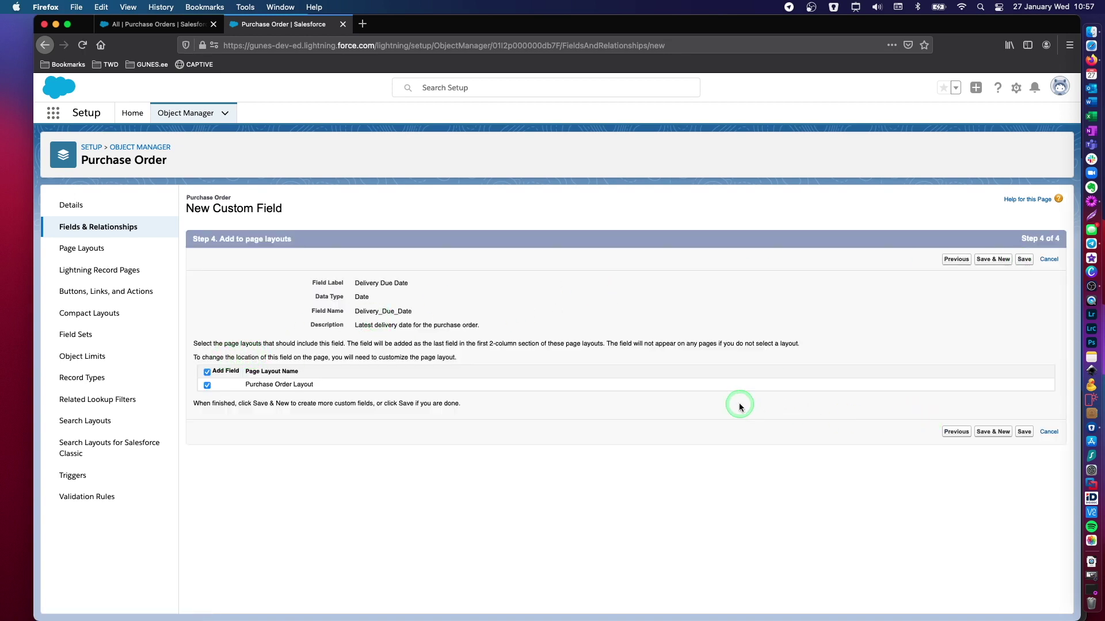
{"action": "left_click", "coordinate": [1024, 432]}
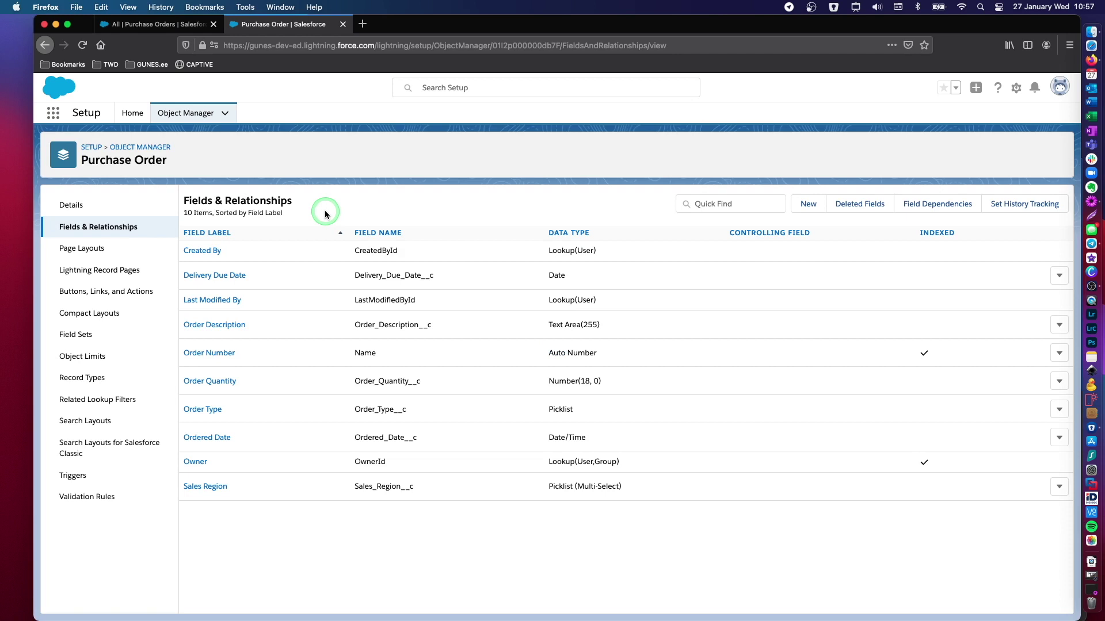
In Purchase Order Layout, place Delivery Due Date beneath Sales Region.
{"action": "left_click", "coordinate": [76, 251]}
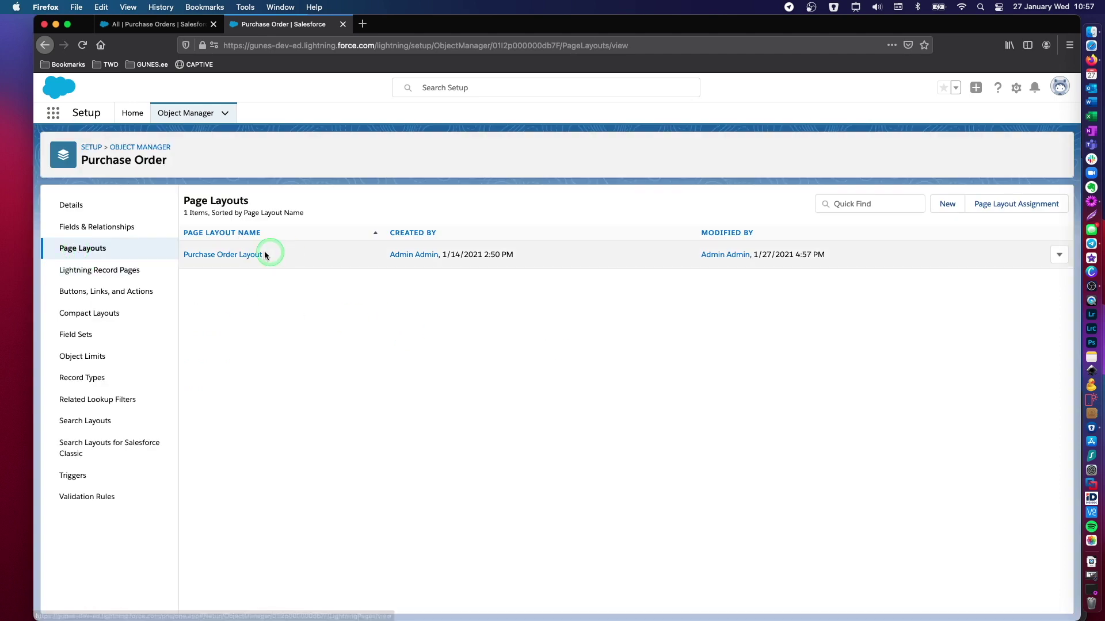
{"action": "left_click", "coordinate": [222, 256]}
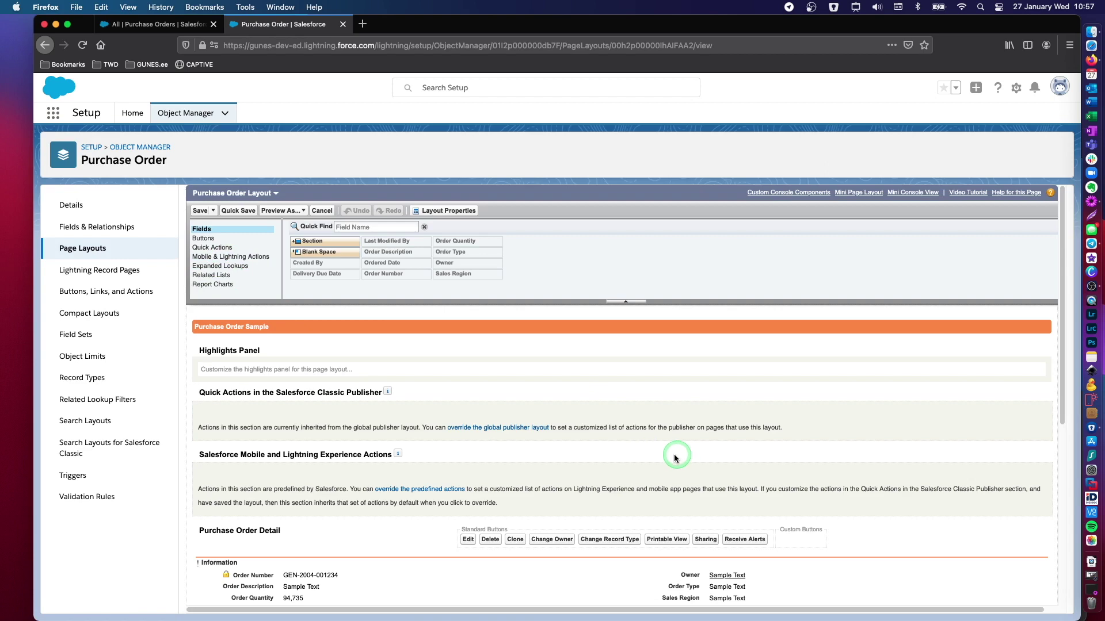
{"action": "scroll", "coordinate": [545, 436], "scroll_direction": "down", "scroll_amount": 5}
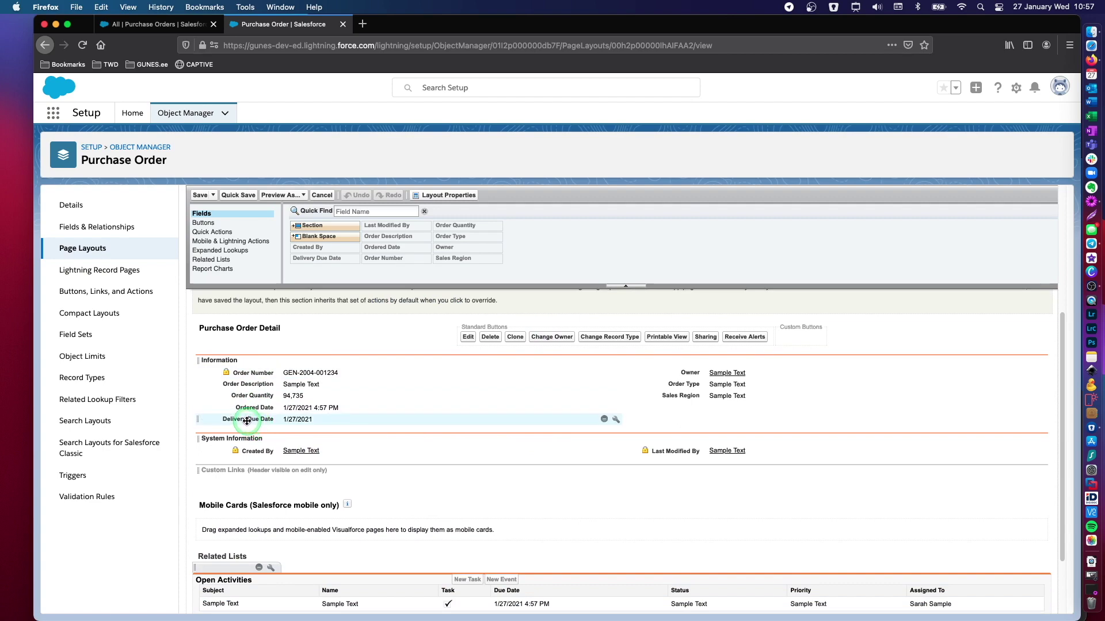
{"action": "left_click_drag", "start_coordinate": [247, 420], "coordinate": [719, 409]}
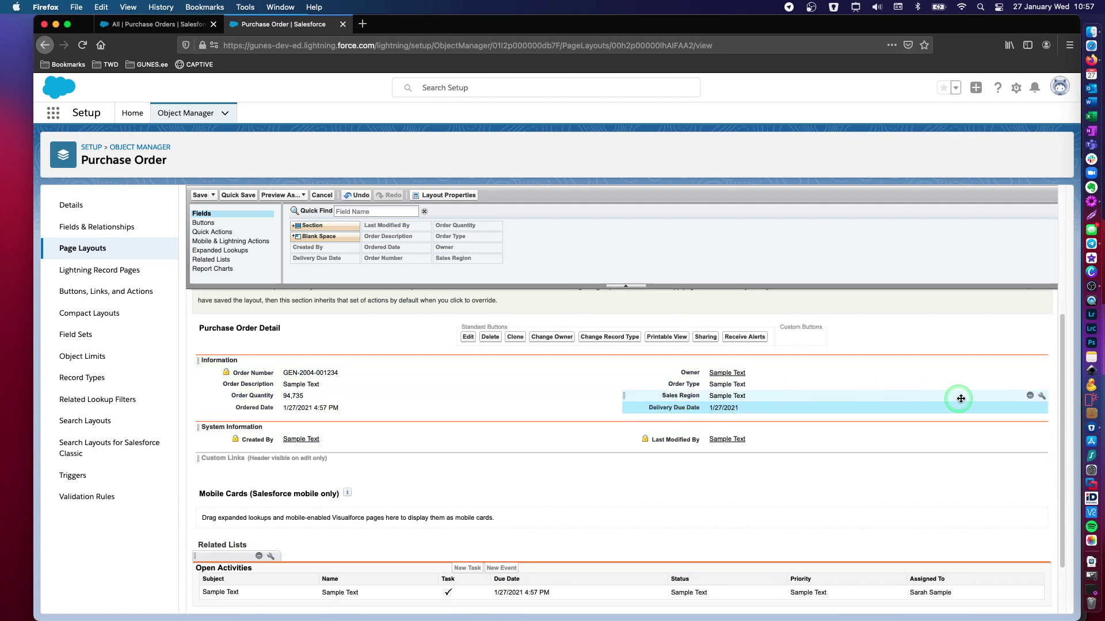
Set Delivery Due Date to read-only in its field properties.
{"action": "left_click", "coordinate": [1042, 408]}
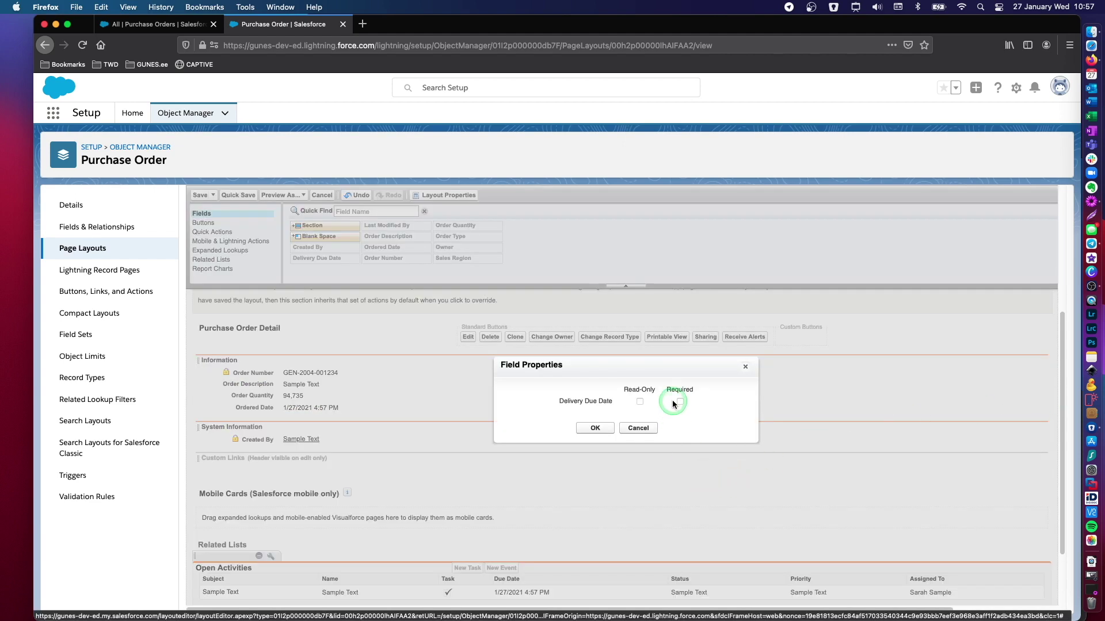
{"action": "left_click", "coordinate": [639, 402]}
{"action": "left_click", "coordinate": [594, 428]}
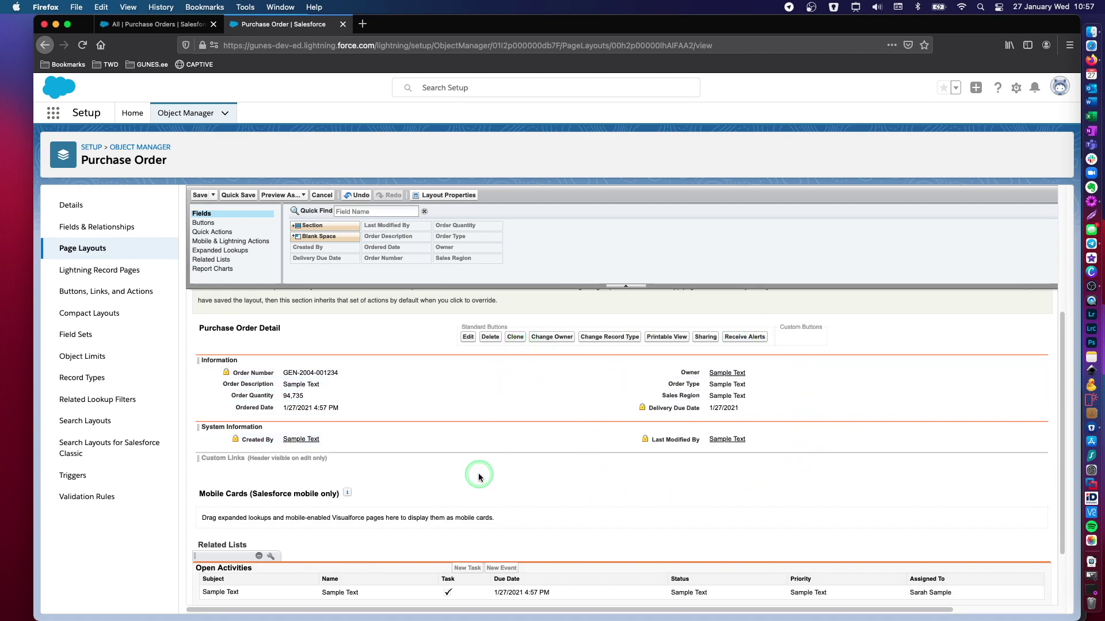
{"action": "scroll", "coordinate": [479, 475], "scroll_direction": "up", "scroll_amount": 1}
{"action": "scroll", "coordinate": [478, 475], "scroll_direction": "up", "scroll_amount": 2}
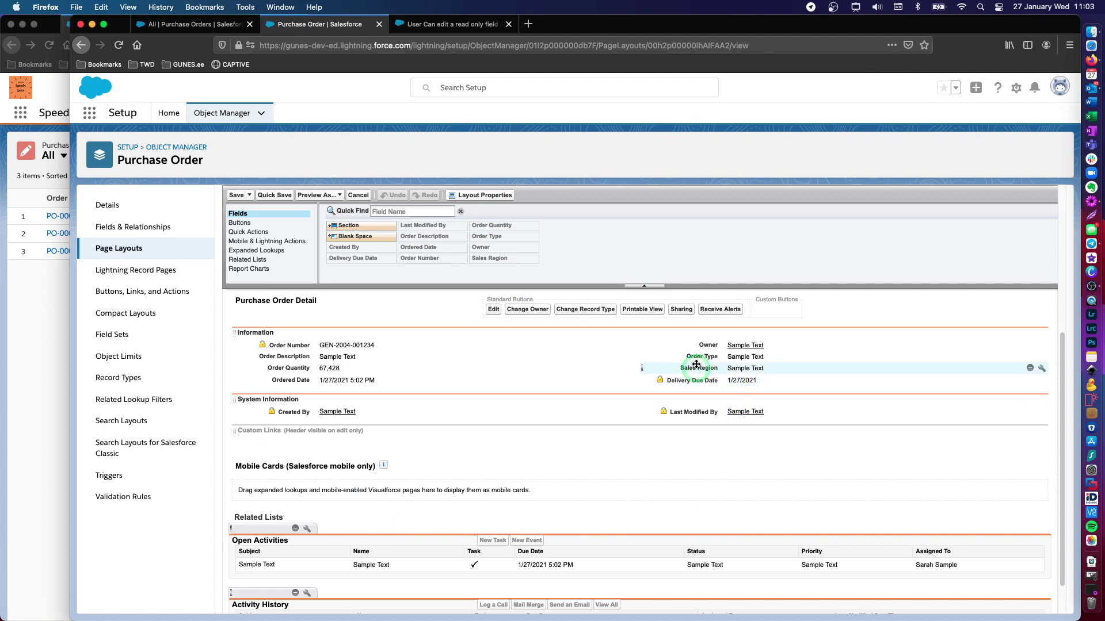
Bring up the Speedy Sales window and confirm the signed-in user via the profile menu.
{"action": "left_click", "coordinate": [52, 332]}
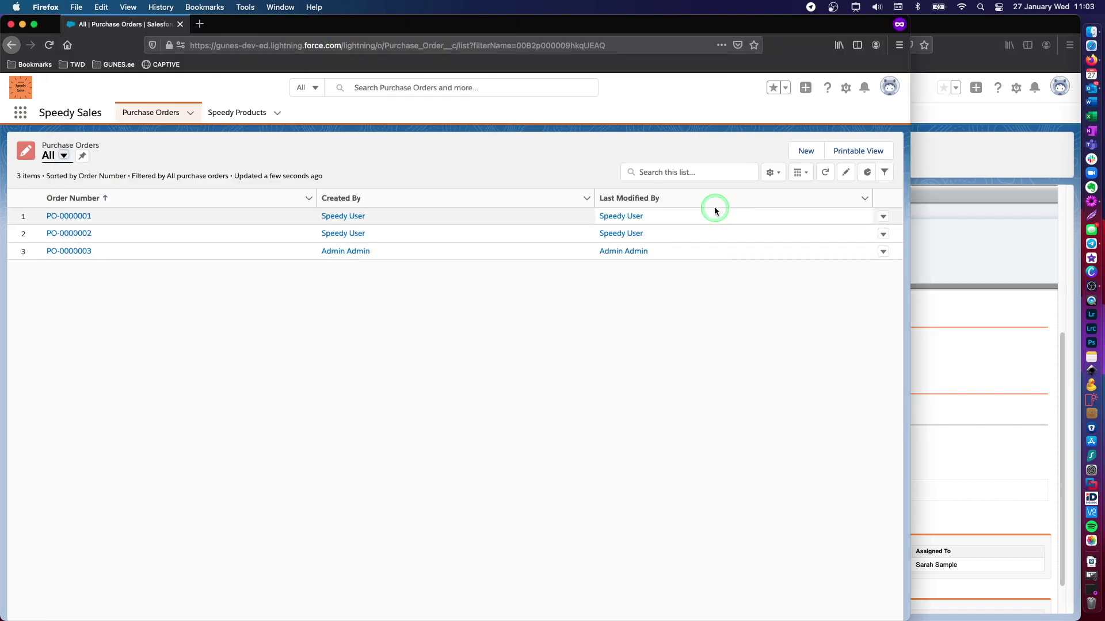
{"action": "left_click", "coordinate": [892, 87]}
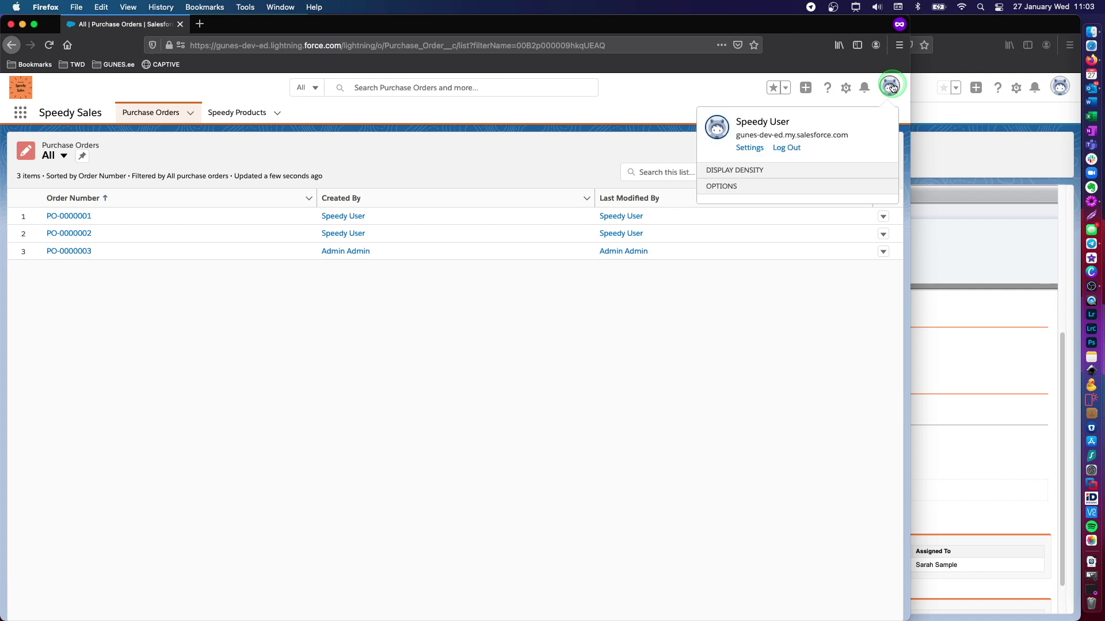
{"action": "left_click", "coordinate": [740, 124]}
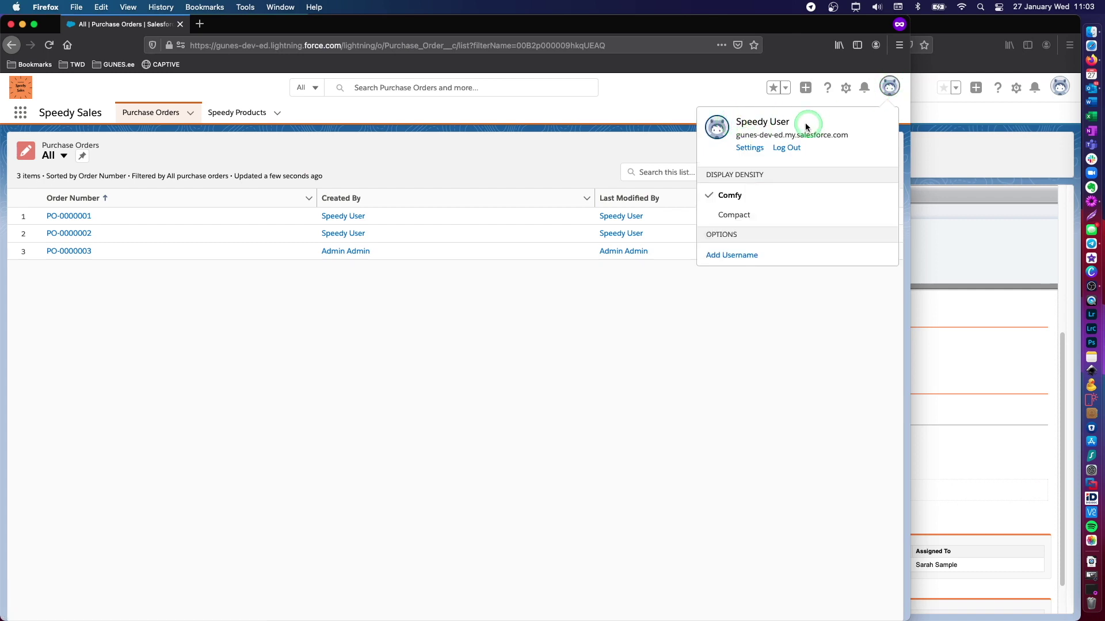
{"action": "left_click", "coordinate": [360, 355]}
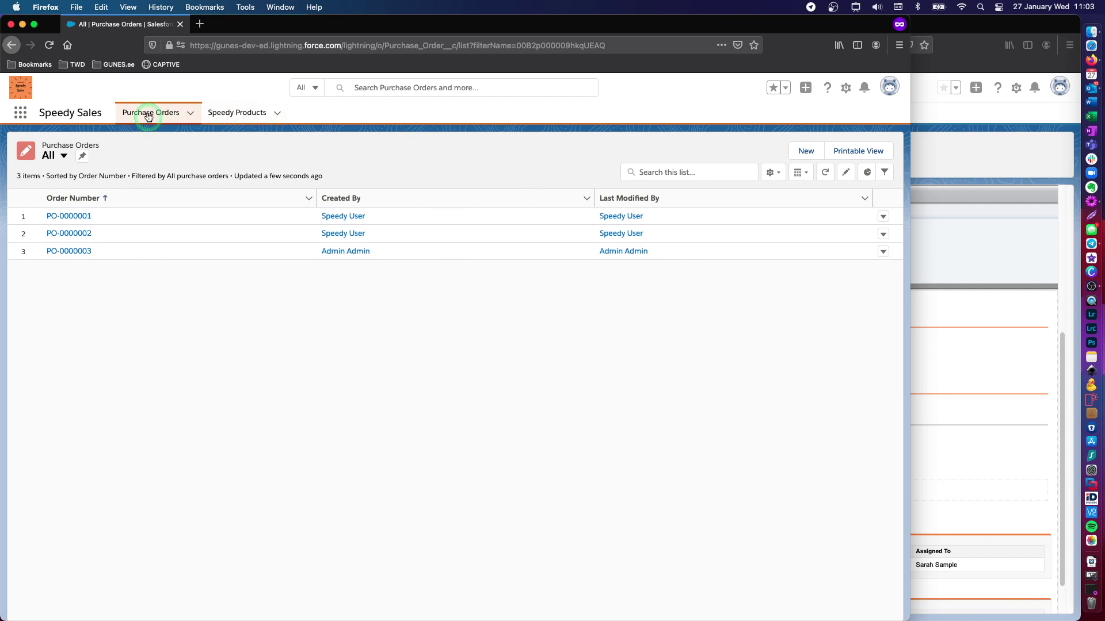
Start a new purchase order and check Delivery Due Date shows 11.02.2021 read-only.
{"action": "left_click", "coordinate": [804, 152]}
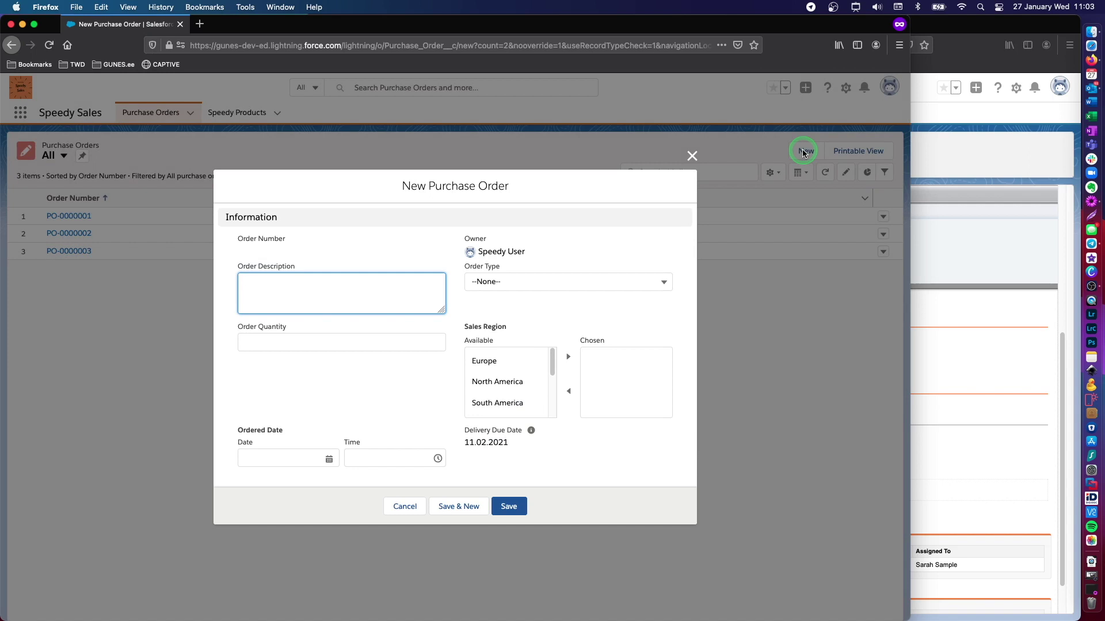
{"action": "left_click", "coordinate": [415, 381]}
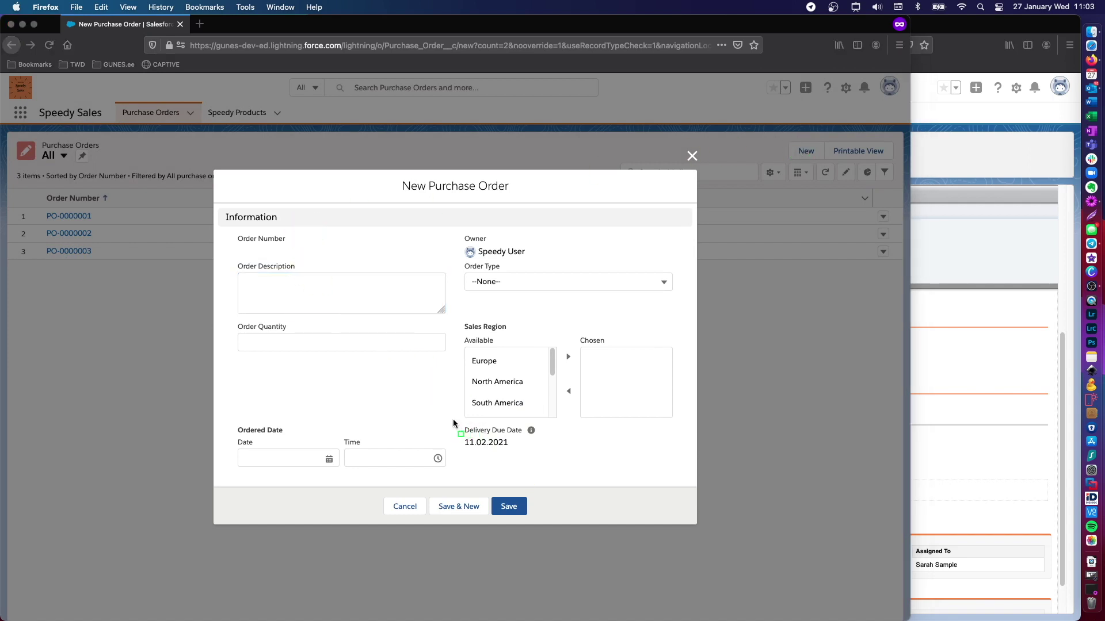
{"action": "mouse_move", "coordinate": [451, 419]}
{"action": "left_mouse_down"}
{"action": "mouse_move", "coordinate": [518, 452]}
{"action": "mouse_move", "coordinate": [560, 452]}
{"action": "left_mouse_up"}
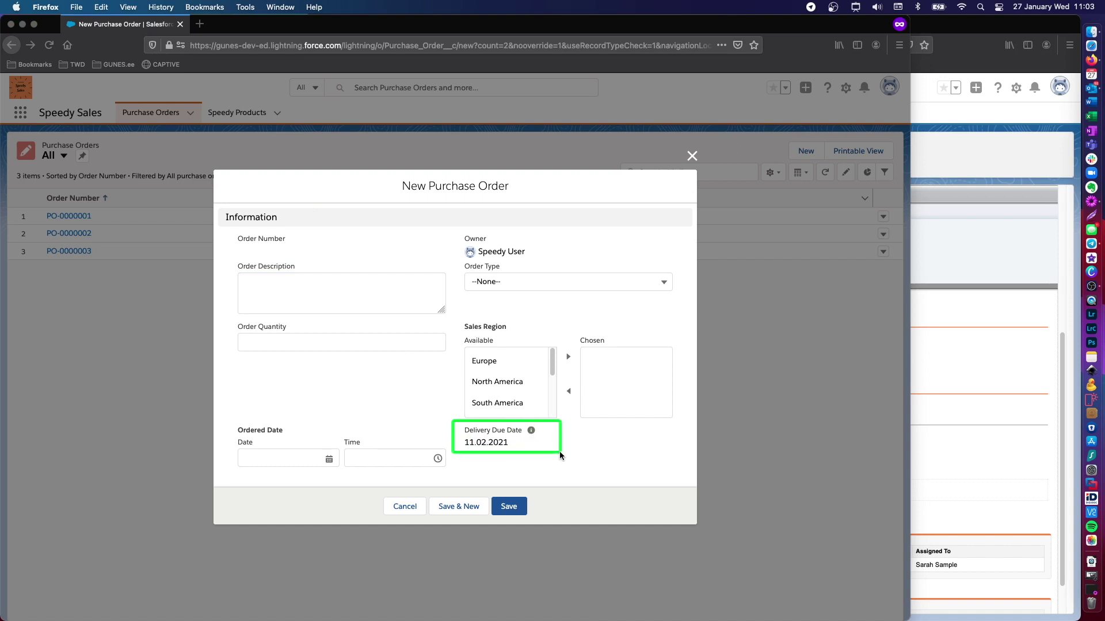
{"action": "left_click_drag", "start_coordinate": [559, 452], "coordinate": [562, 452]}
{"action": "left_click_drag", "start_coordinate": [563, 451], "coordinate": [564, 452]}
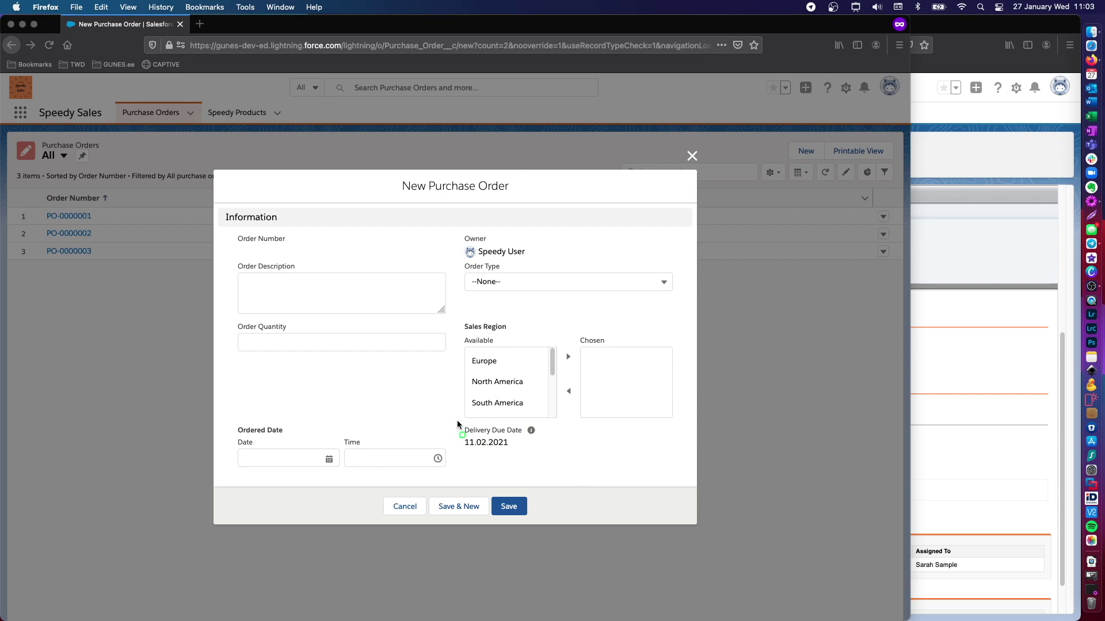
{"action": "mouse_move", "coordinate": [458, 417]}
{"action": "left_mouse_down"}
{"action": "mouse_move", "coordinate": [571, 448]}
{"action": "mouse_move", "coordinate": [563, 454]}
{"action": "left_mouse_up"}
{"action": "left_click_drag", "start_coordinate": [459, 422], "coordinate": [553, 455]}
{"action": "left_click_drag", "start_coordinate": [458, 415], "coordinate": [556, 454]}
Fill in a description and quantity 4, check the Ordered Date picker, then discard the draft.
{"action": "left_click", "coordinate": [359, 292]}
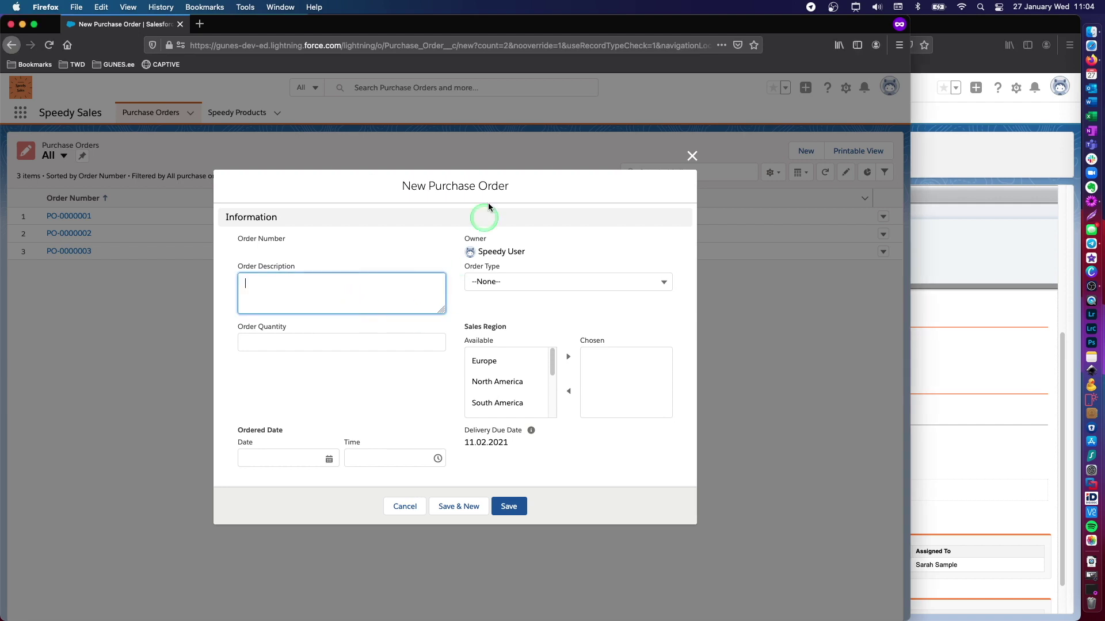
{"action": "left_click", "coordinate": [282, 289]}
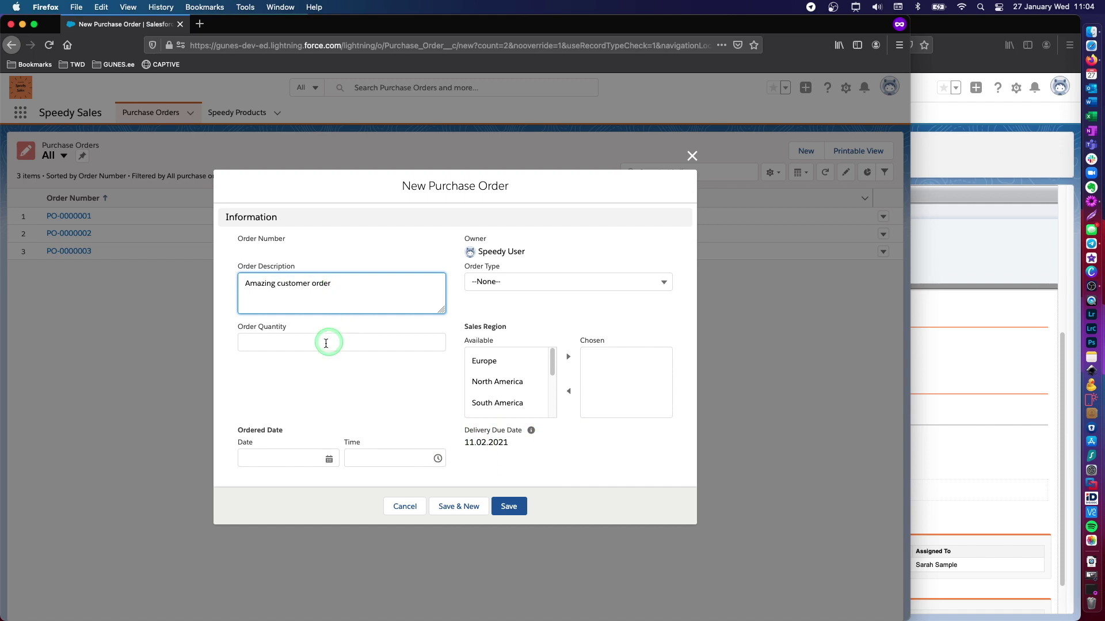
{"action": "left_click", "coordinate": [299, 341]}
{"action": "type", "text": "4"}
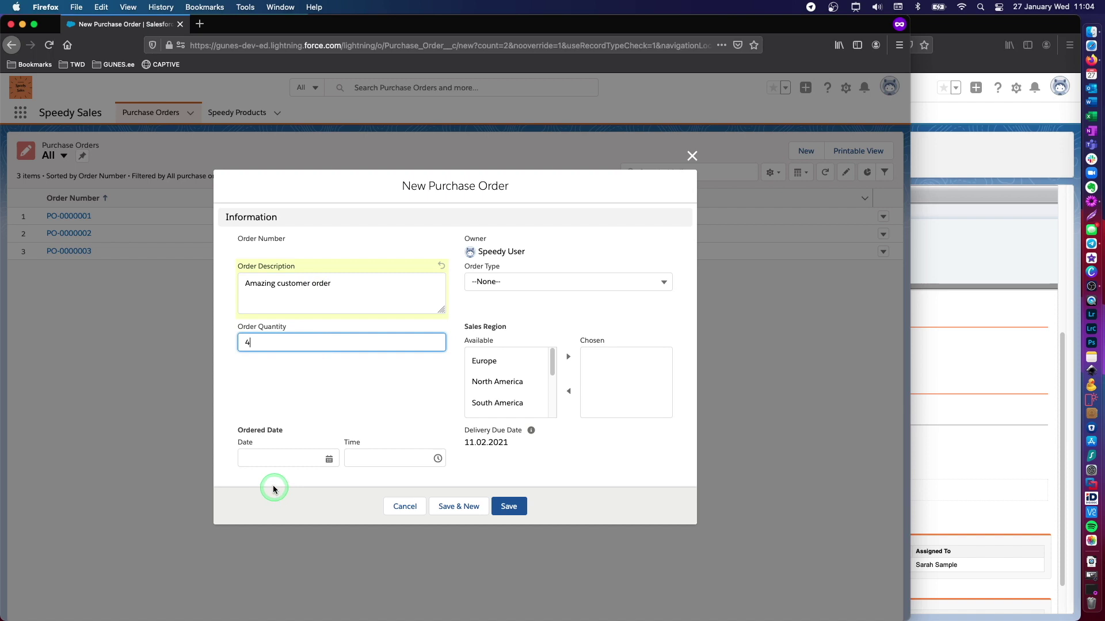
{"action": "left_click", "coordinate": [329, 459]}
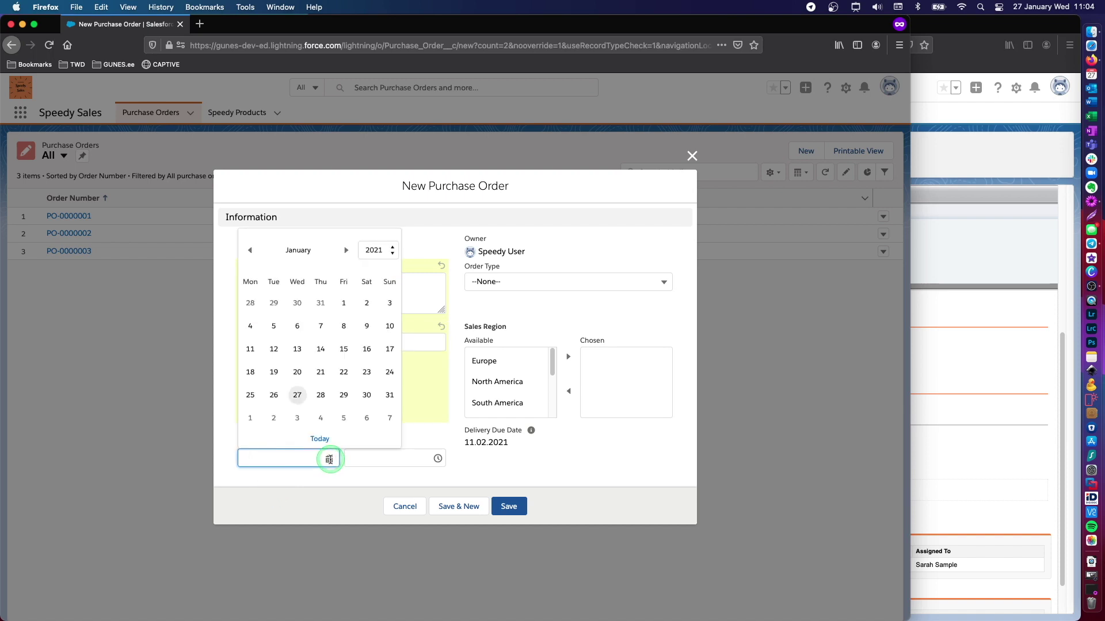
{"action": "left_click", "coordinate": [329, 459]}
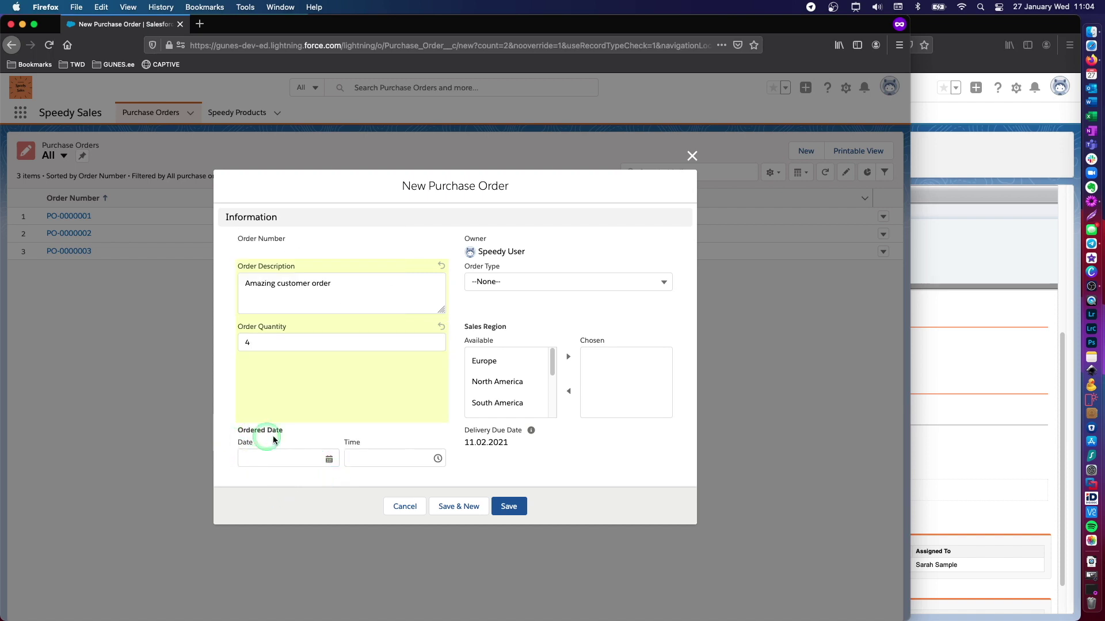
{"action": "left_click", "coordinate": [331, 460]}
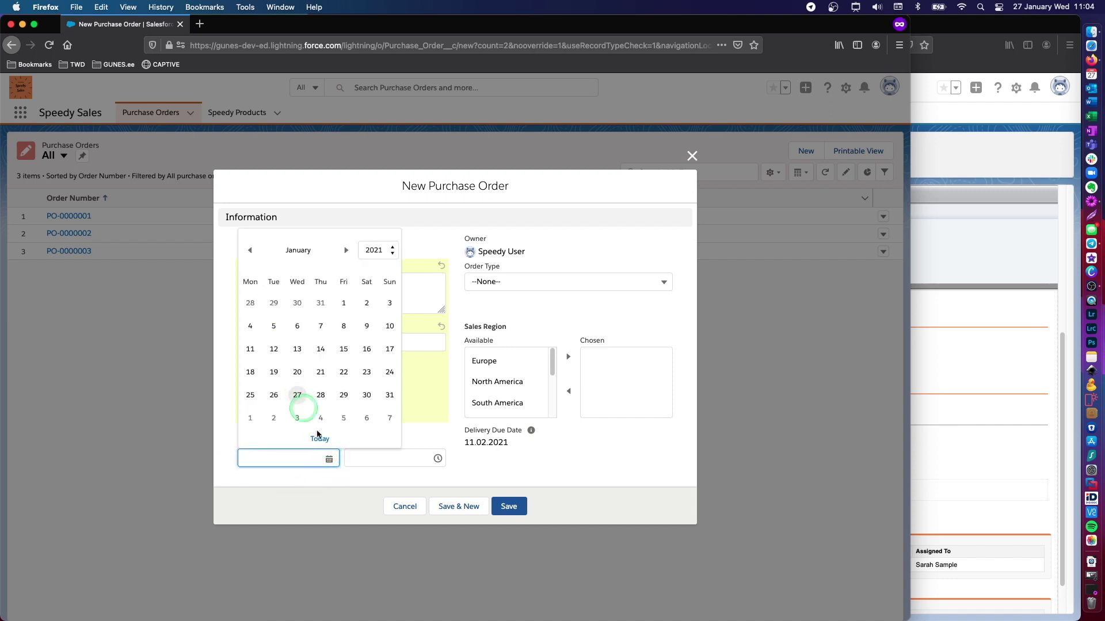
{"action": "left_click", "coordinate": [405, 506]}
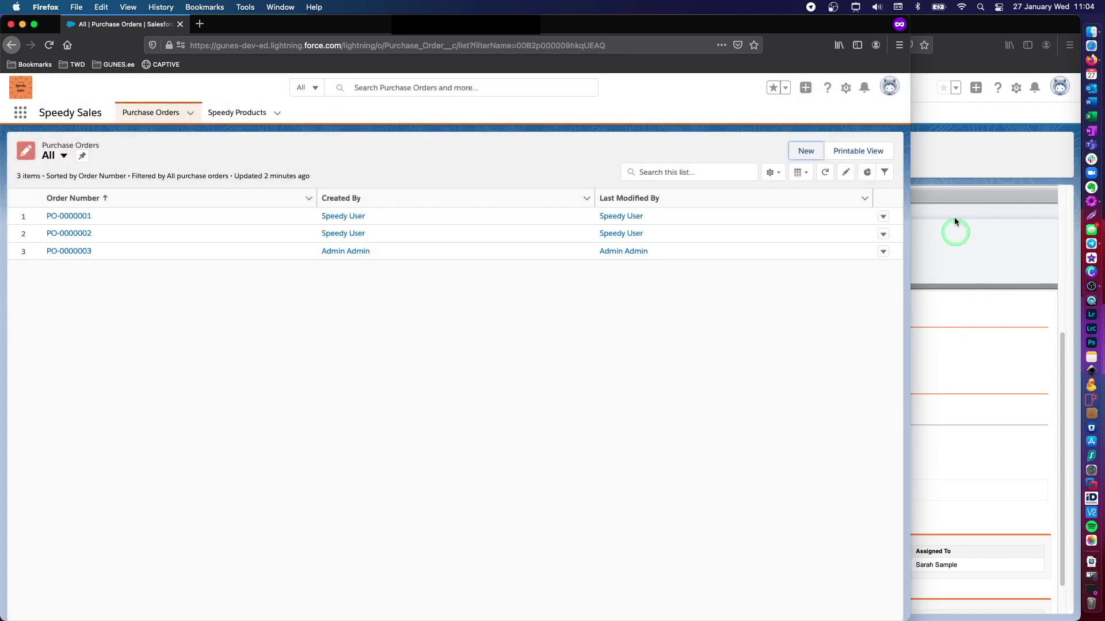
{"action": "left_click", "coordinate": [953, 166]}
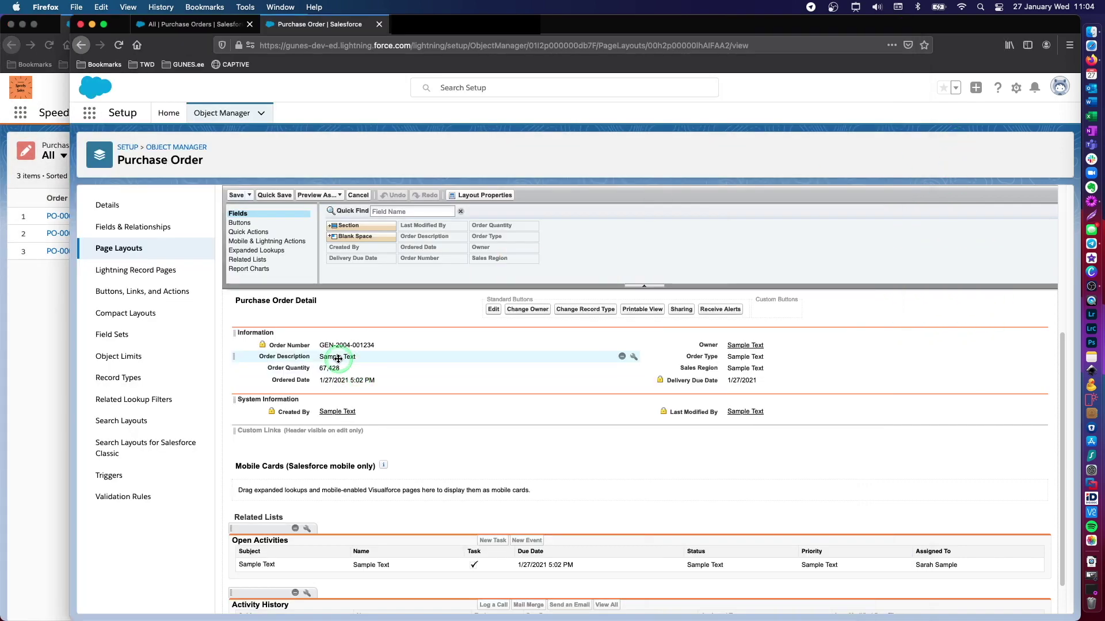
Open Purchase Order's Ordered Date field for editing with the Default Value formula editor shown.
{"action": "left_click", "coordinate": [135, 225]}
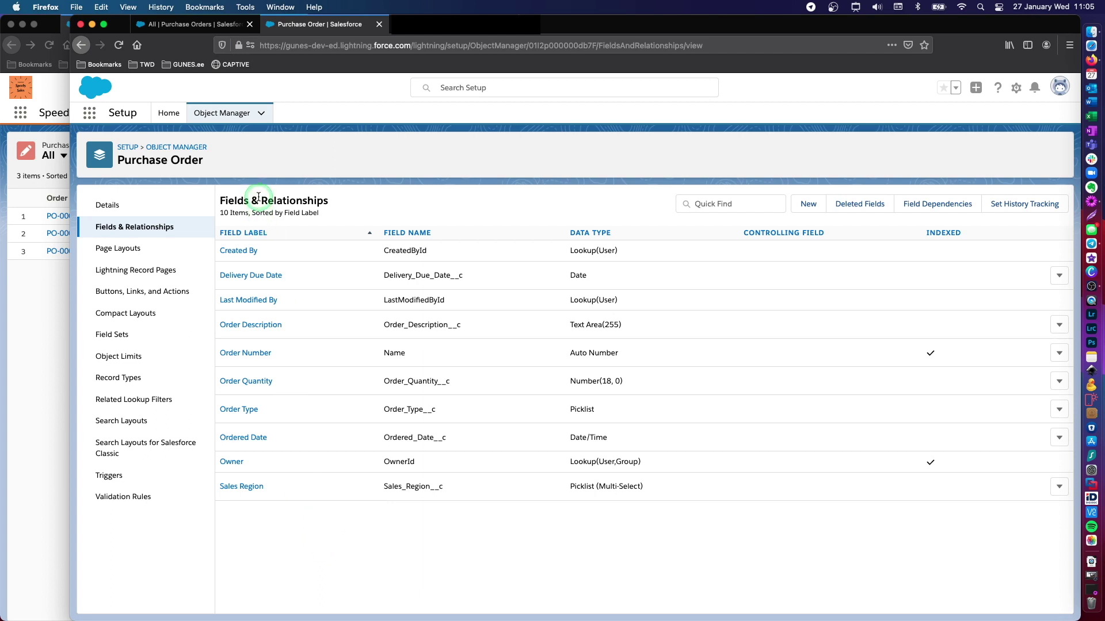
{"action": "left_click", "coordinate": [246, 437]}
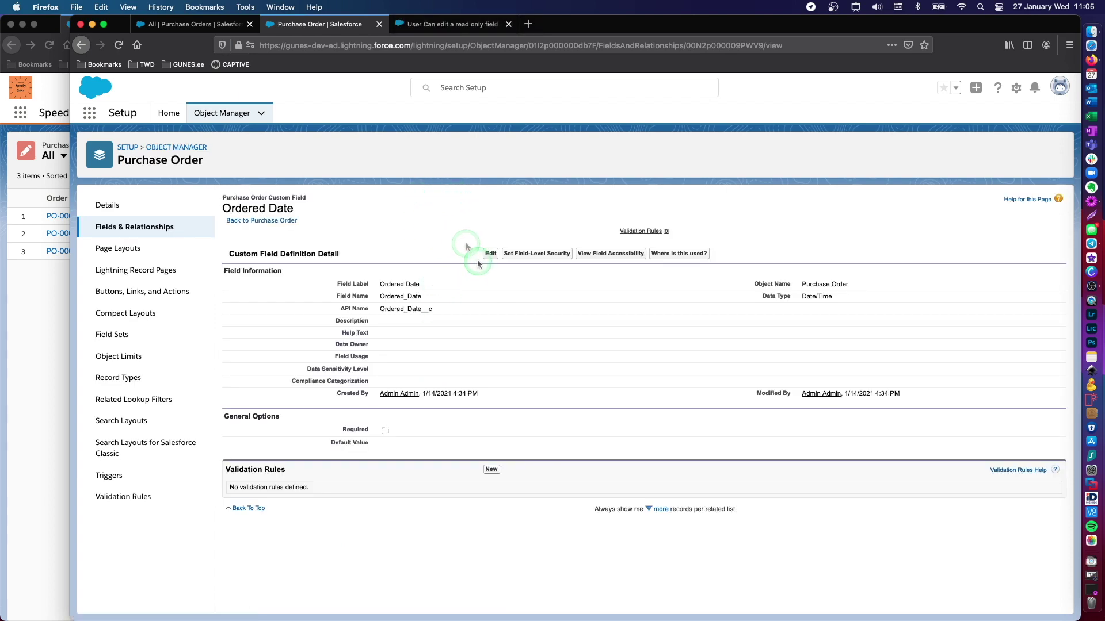
{"action": "left_click", "coordinate": [490, 255]}
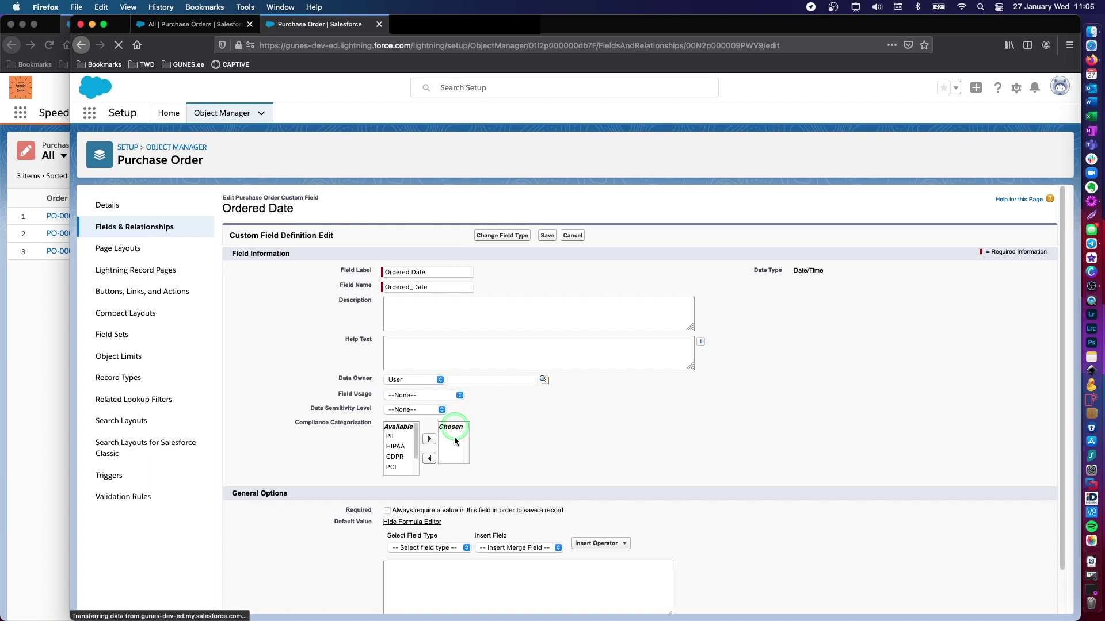
{"action": "left_click", "coordinate": [420, 522]}
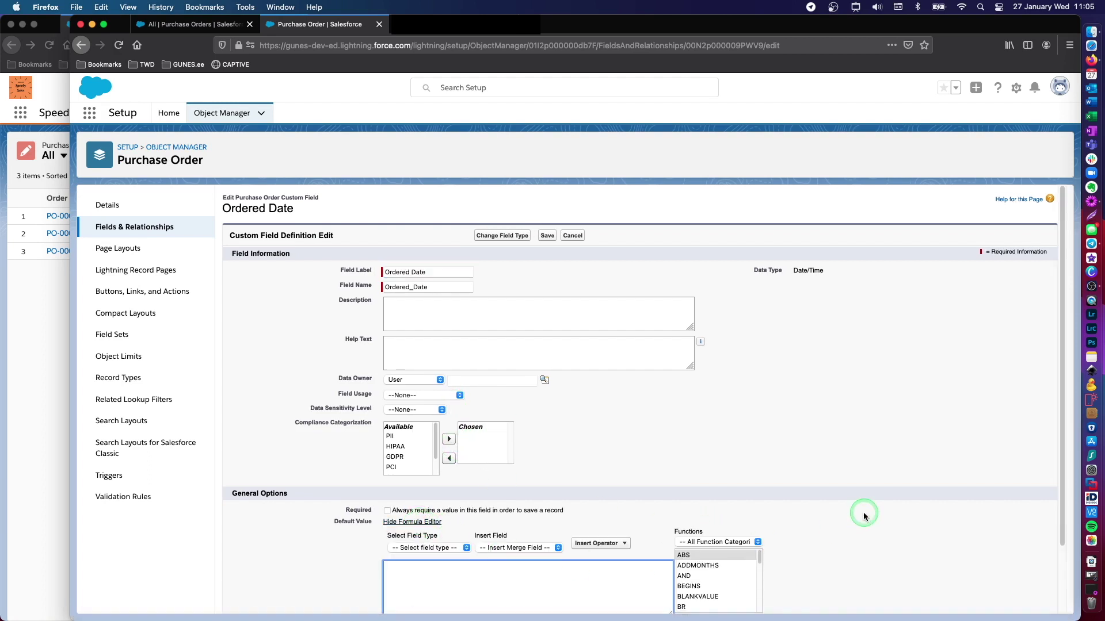
{"action": "scroll", "coordinate": [863, 516], "scroll_direction": "down", "scroll_amount": 3}
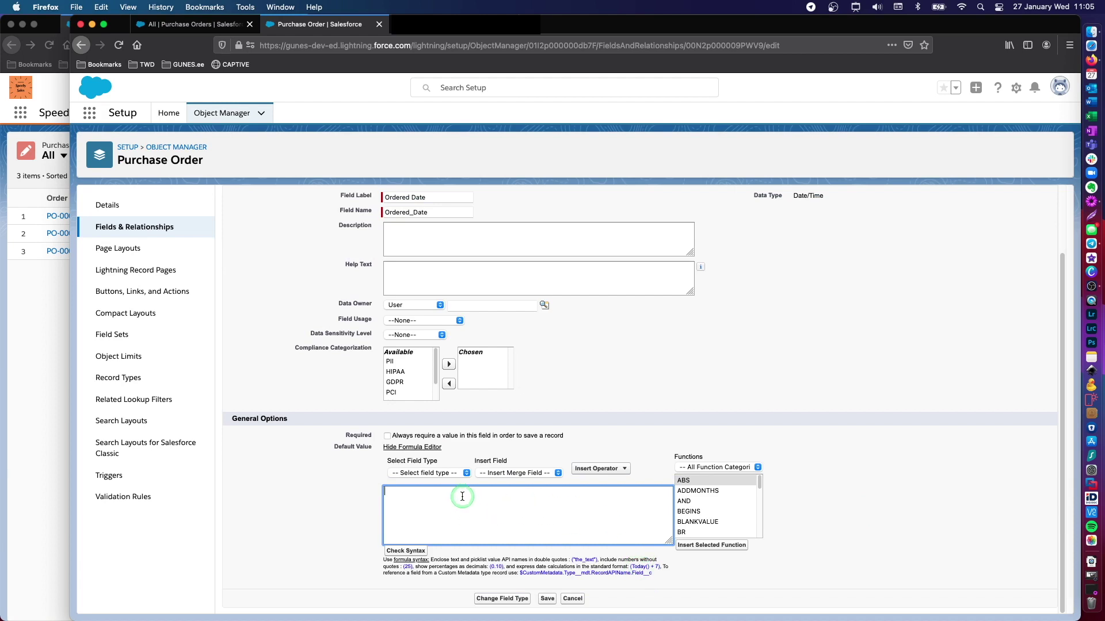
Insert DATETIMEVALUE from the Date & Time functions as the default value and check its syntax.
{"action": "left_click", "coordinate": [751, 468]}
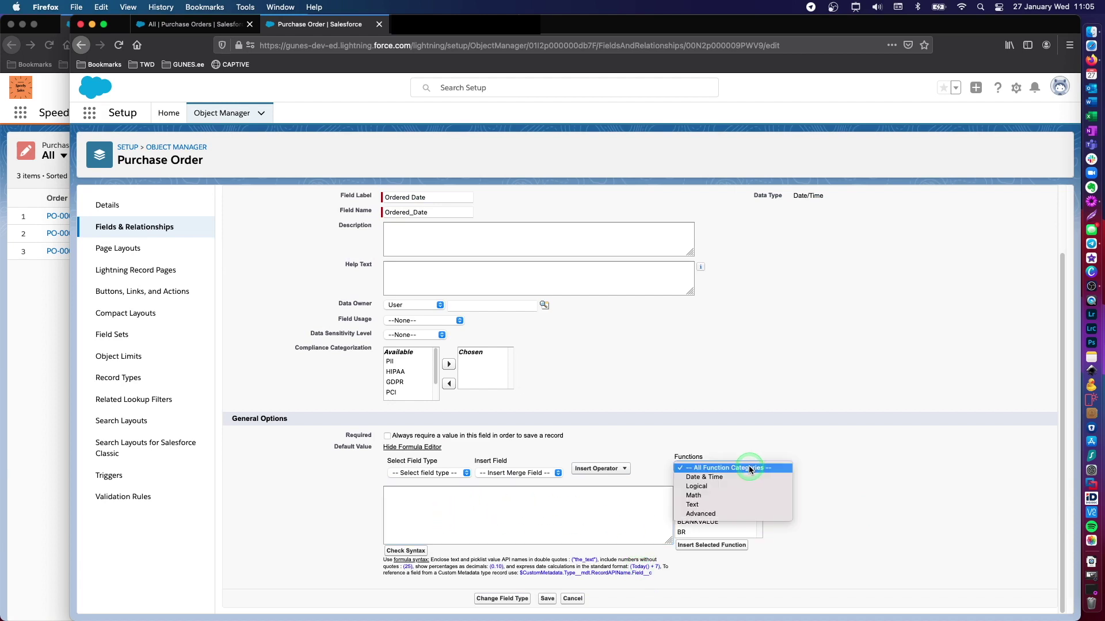
{"action": "left_click", "coordinate": [700, 478]}
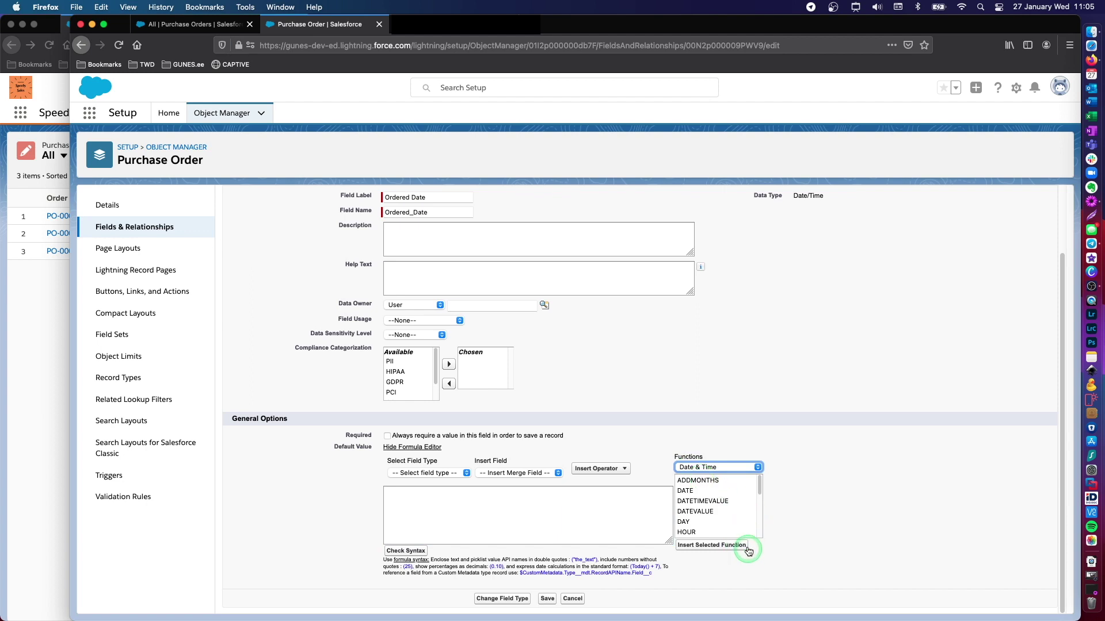
{"action": "left_click", "coordinate": [710, 501]}
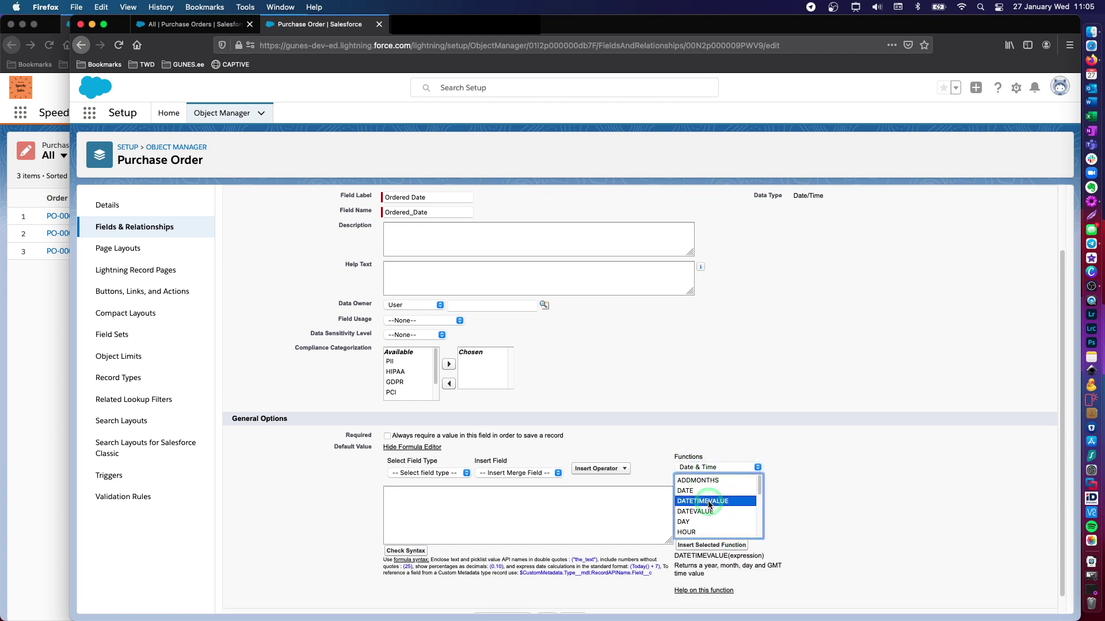
{"action": "double_click", "coordinate": [710, 503]}
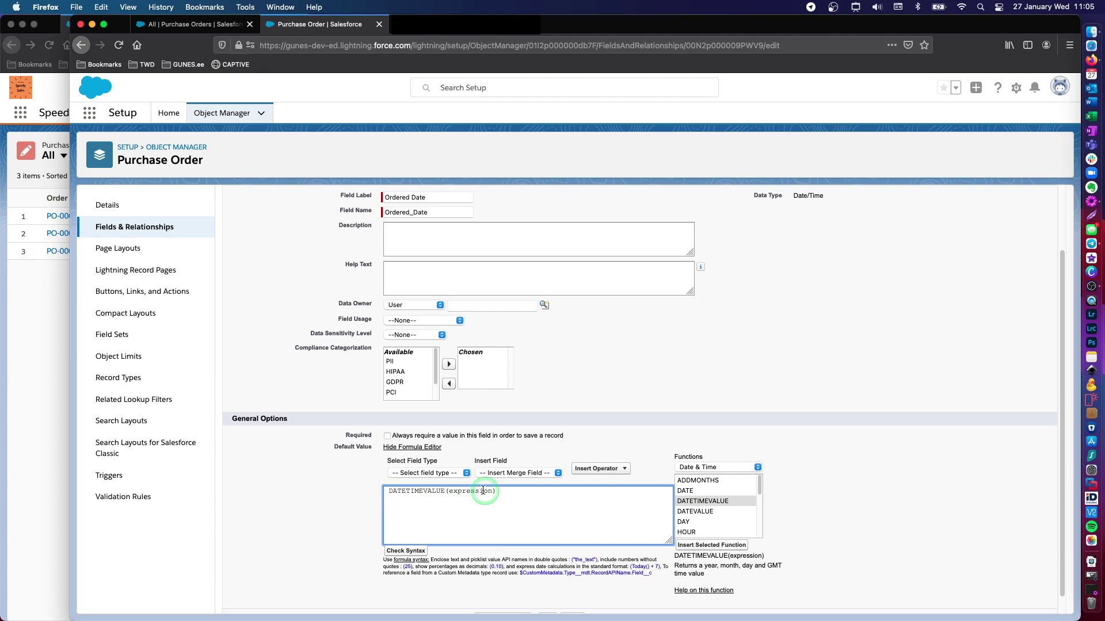
{"action": "double_click", "coordinate": [461, 491]}
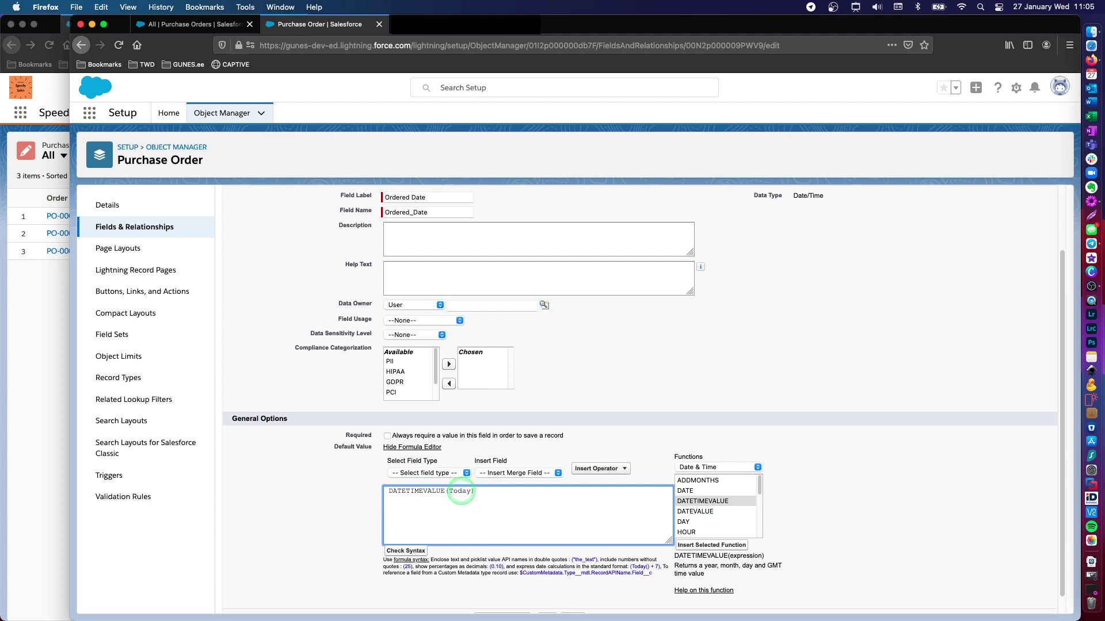
{"action": "left_click", "coordinate": [406, 551]}
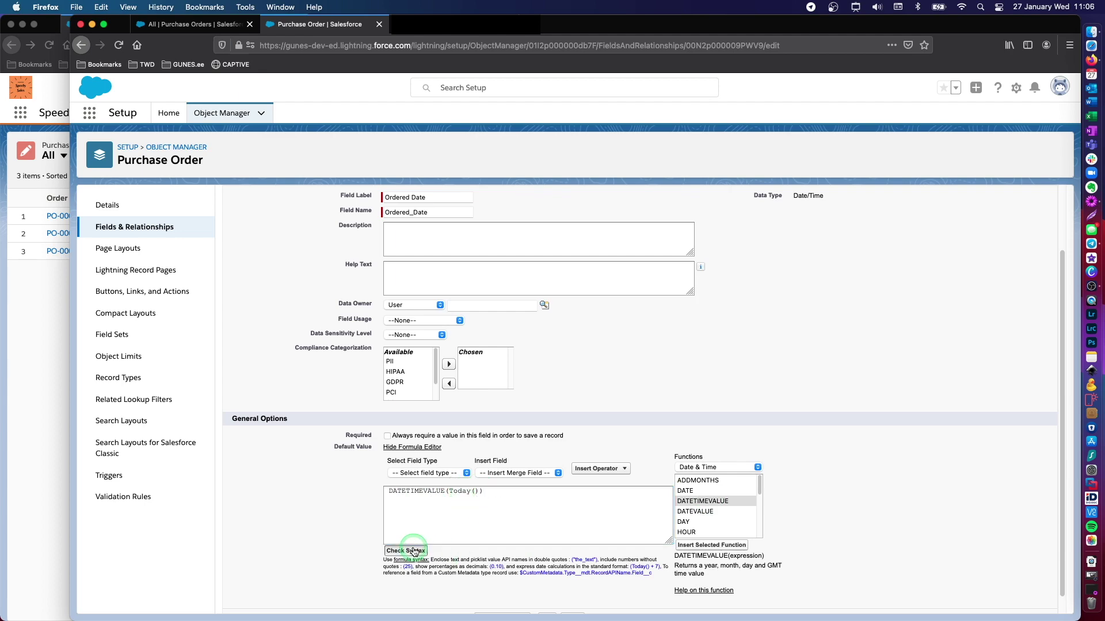
{"action": "scroll", "coordinate": [345, 544], "scroll_direction": "down", "scroll_amount": 2}
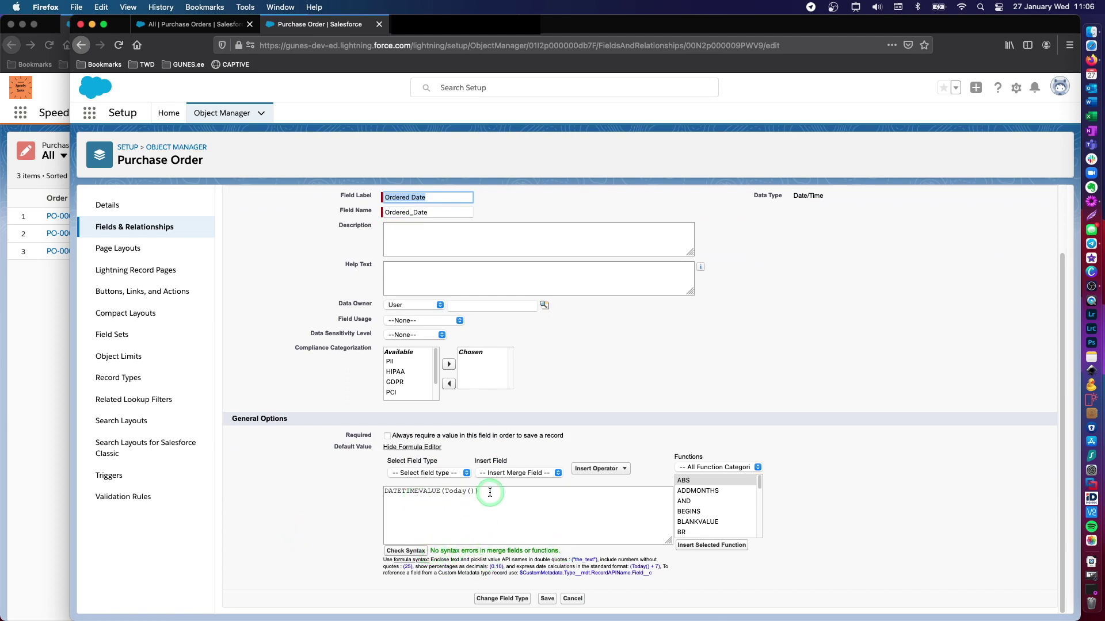
{"action": "left_click_drag", "start_coordinate": [490, 494], "coordinate": [384, 489]}
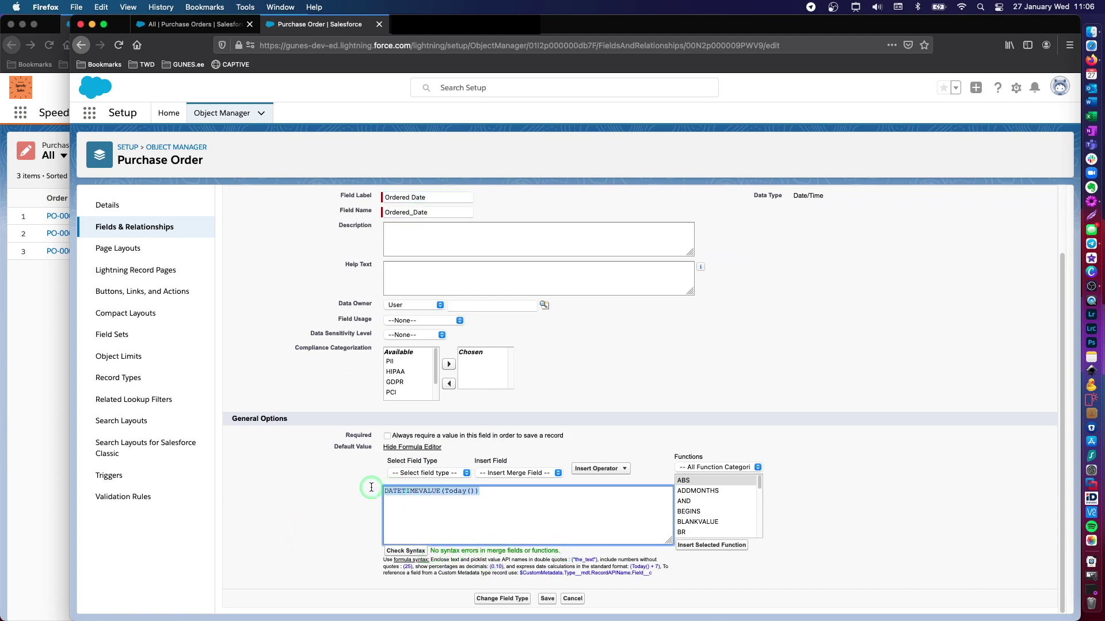
On a new purchase order form, check the read-only Delivery Due Date and whether Ordered Date is prefilled.
{"action": "left_click", "coordinate": [310, 510]}
{"action": "left_click", "coordinate": [32, 395]}
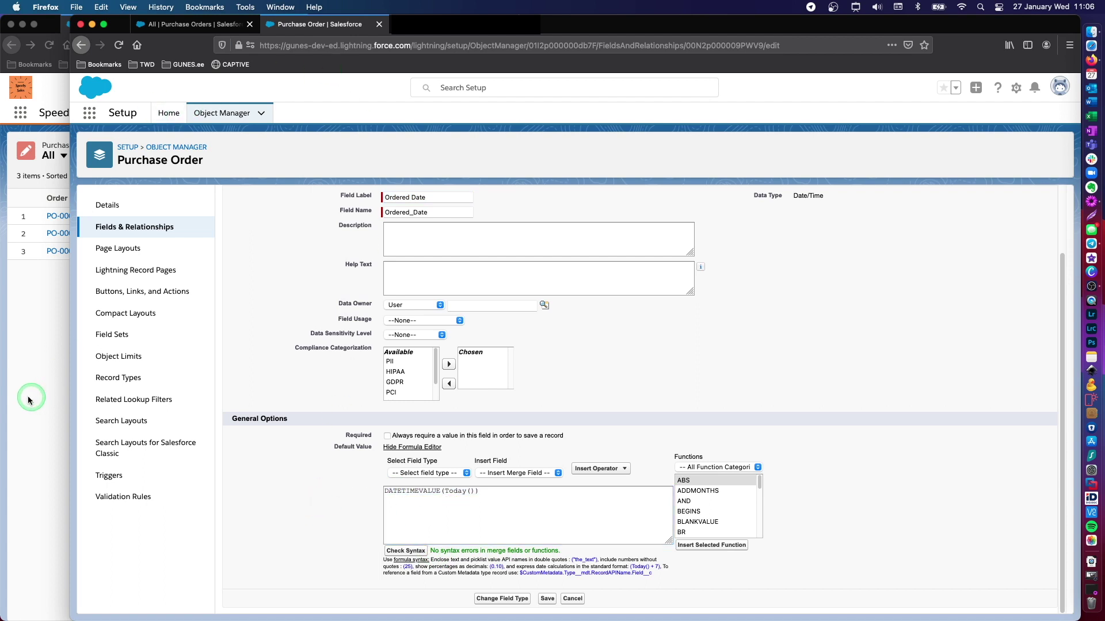
{"action": "left_click", "coordinate": [817, 163]}
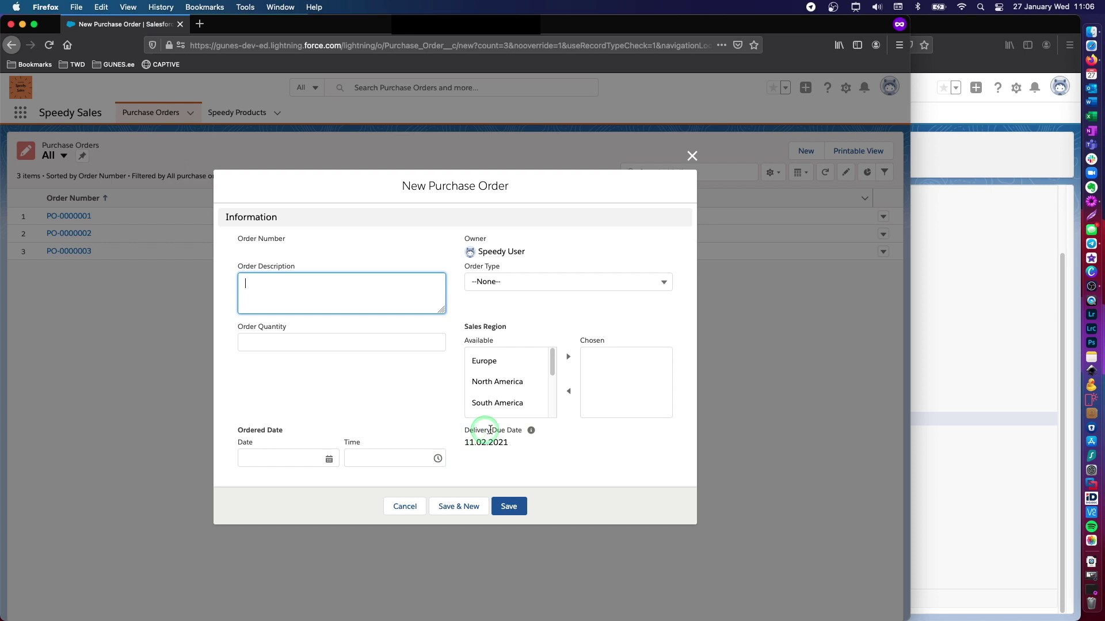
{"action": "left_click_drag", "start_coordinate": [464, 442], "coordinate": [530, 447]}
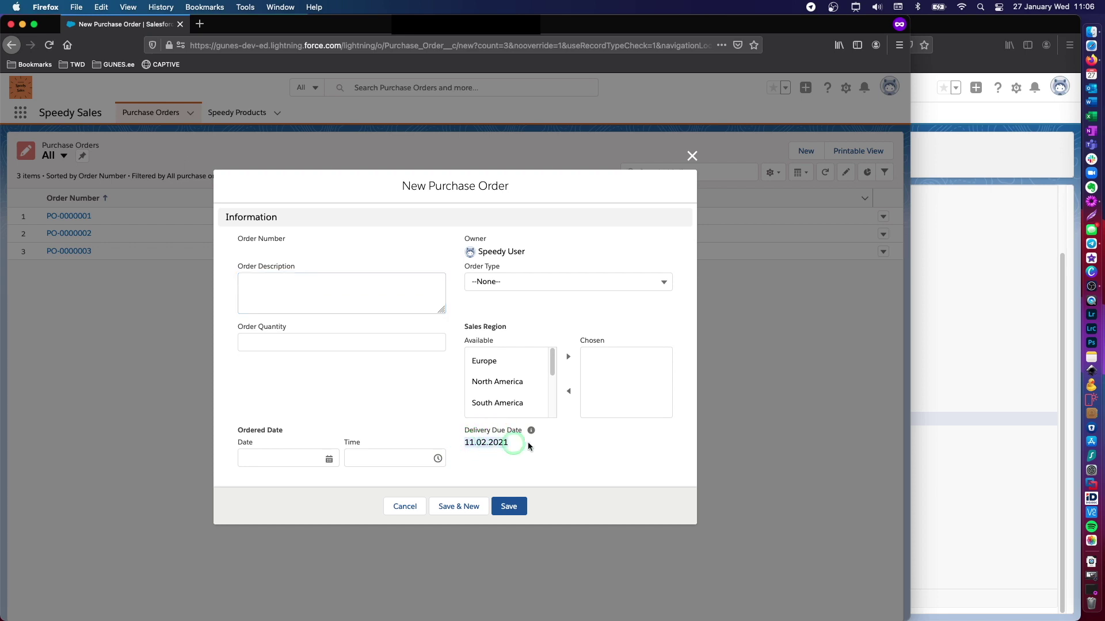
{"action": "left_click", "coordinate": [317, 406]}
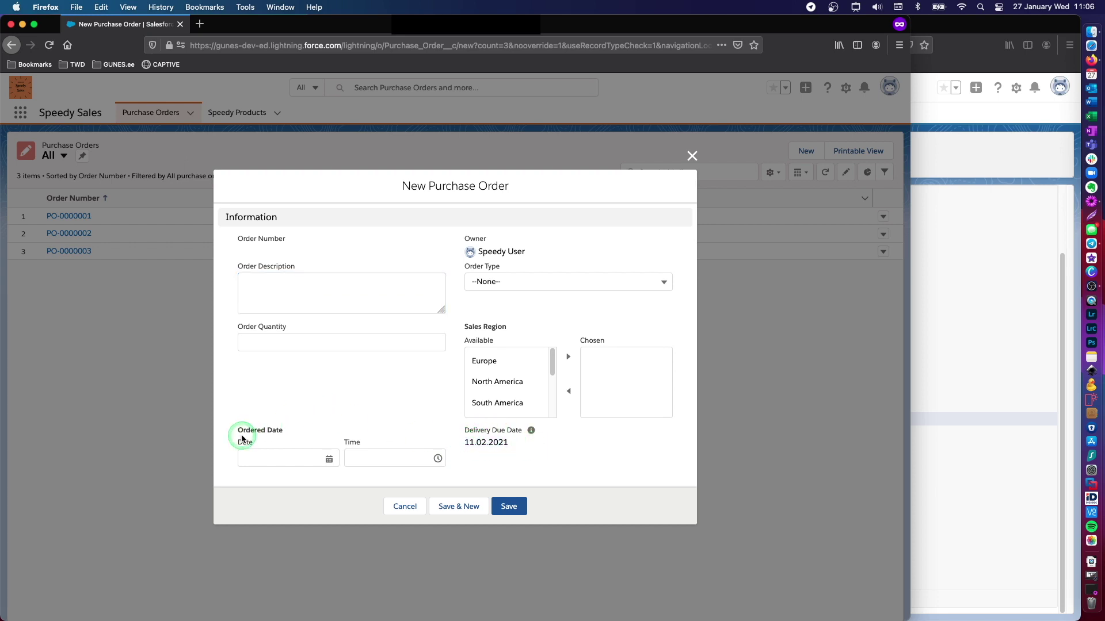
{"action": "left_click", "coordinate": [270, 458]}
{"action": "left_click", "coordinate": [386, 460]}
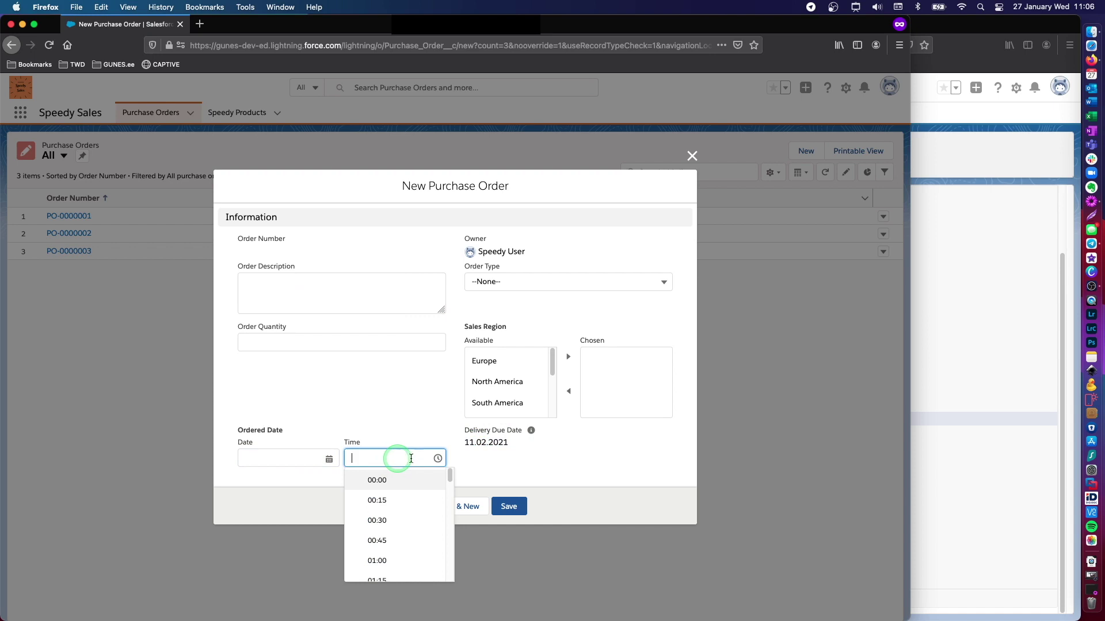
Review the DATETIMEVALUE(Today()) default value formula on the Ordered Date edit page.
{"action": "left_click", "coordinate": [594, 460]}
{"action": "left_click", "coordinate": [895, 447]}
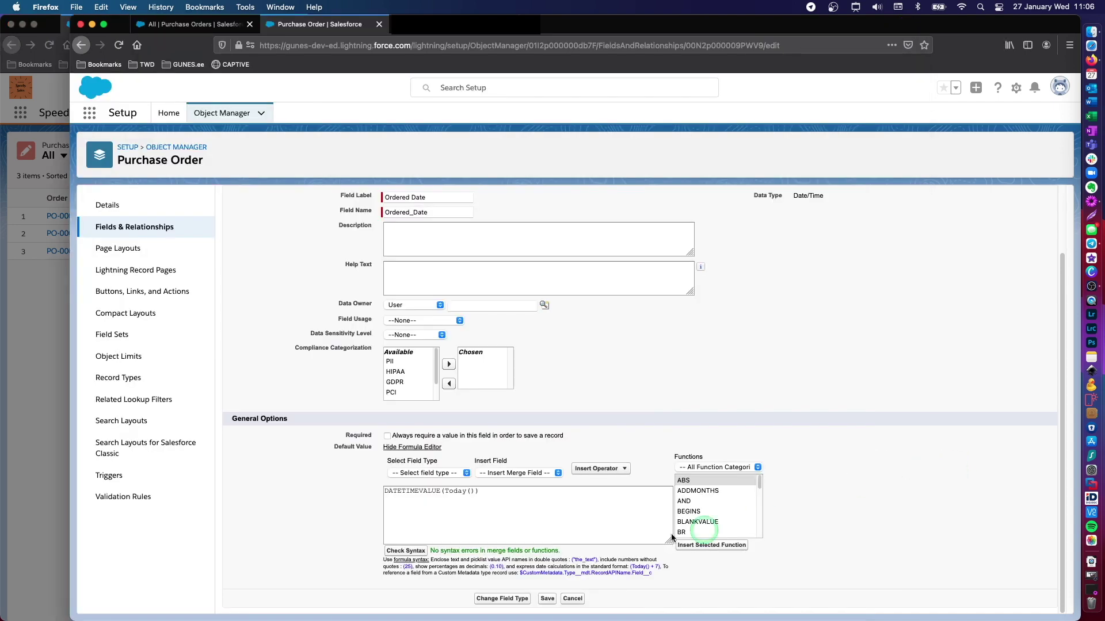
{"action": "left_click", "coordinate": [445, 496]}
{"action": "triple_click", "coordinate": [445, 493]}
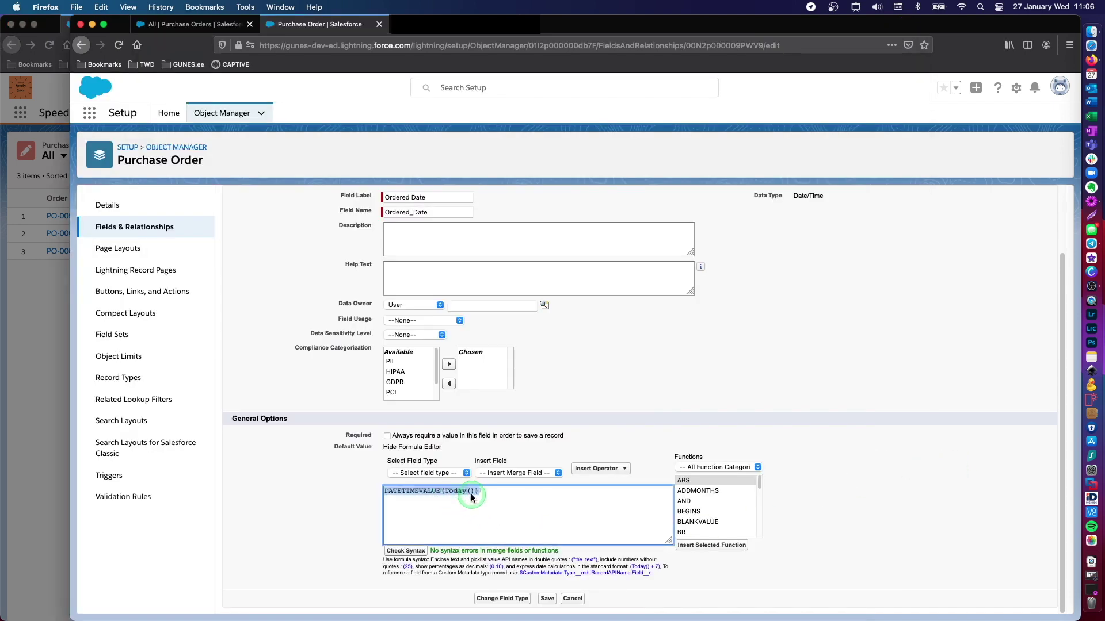
{"action": "left_click", "coordinate": [445, 495]}
{"action": "left_click_drag", "start_coordinate": [445, 492], "coordinate": [492, 494]}
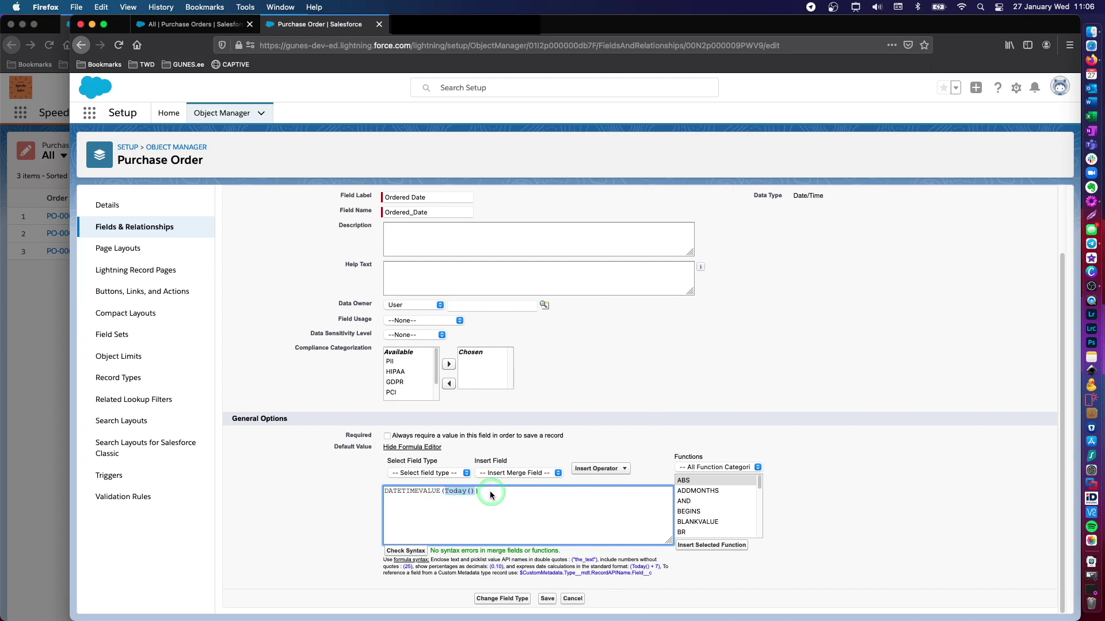
{"action": "left_click", "coordinate": [390, 496]}
{"action": "left_click_drag", "start_coordinate": [386, 493], "coordinate": [486, 495]}
{"action": "left_click", "coordinate": [486, 494]}
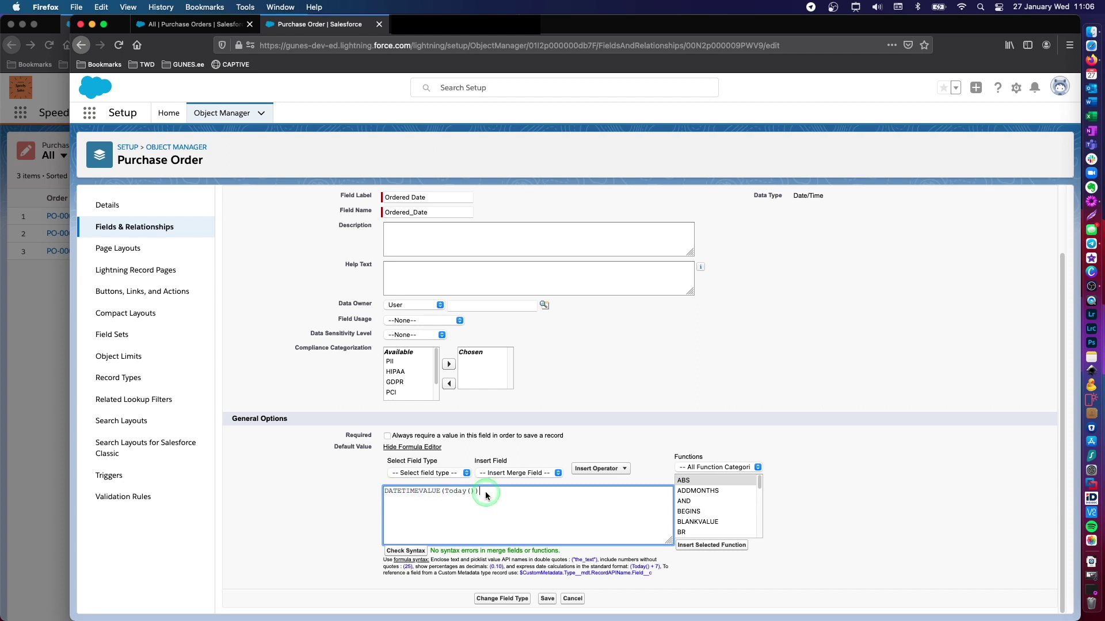
Check the Ordered Date field label and save the field changes.
{"action": "scroll", "coordinate": [621, 411], "scroll_direction": "up", "scroll_amount": 2}
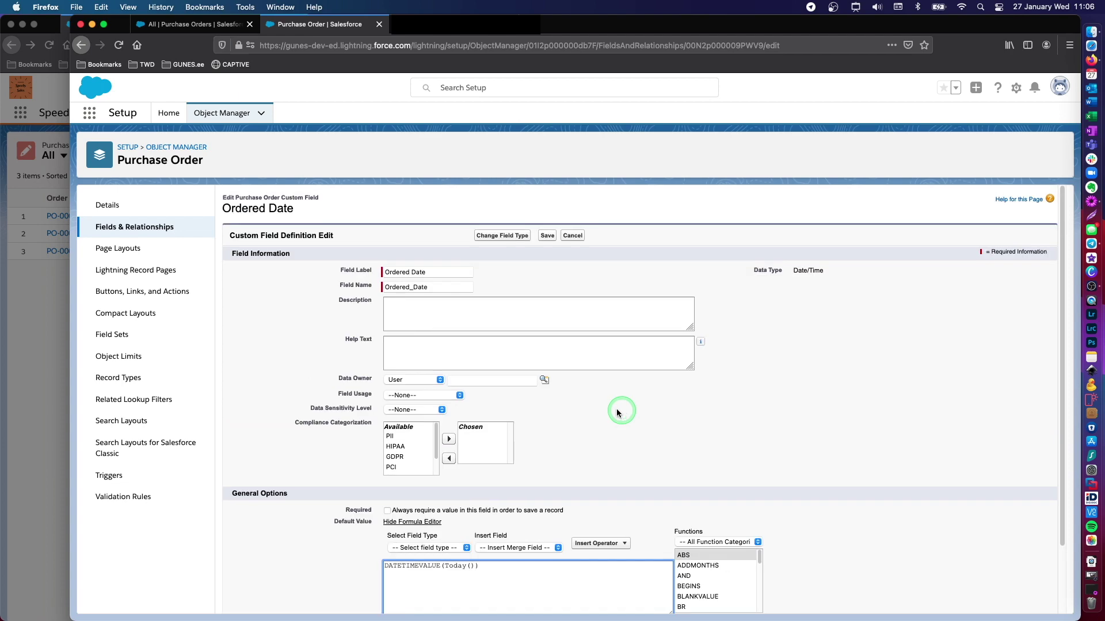
{"action": "triple_click", "coordinate": [434, 272]}
{"action": "left_click", "coordinate": [779, 350]}
{"action": "scroll", "coordinate": [582, 513], "scroll_direction": "down", "scroll_amount": 2}
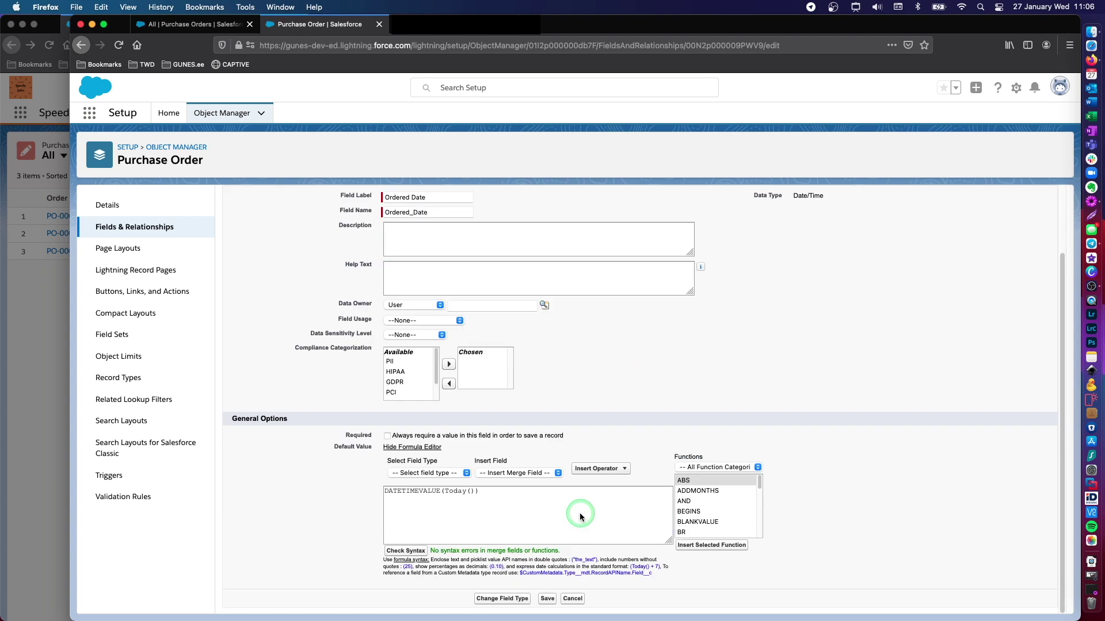
{"action": "left_click", "coordinate": [547, 598]}
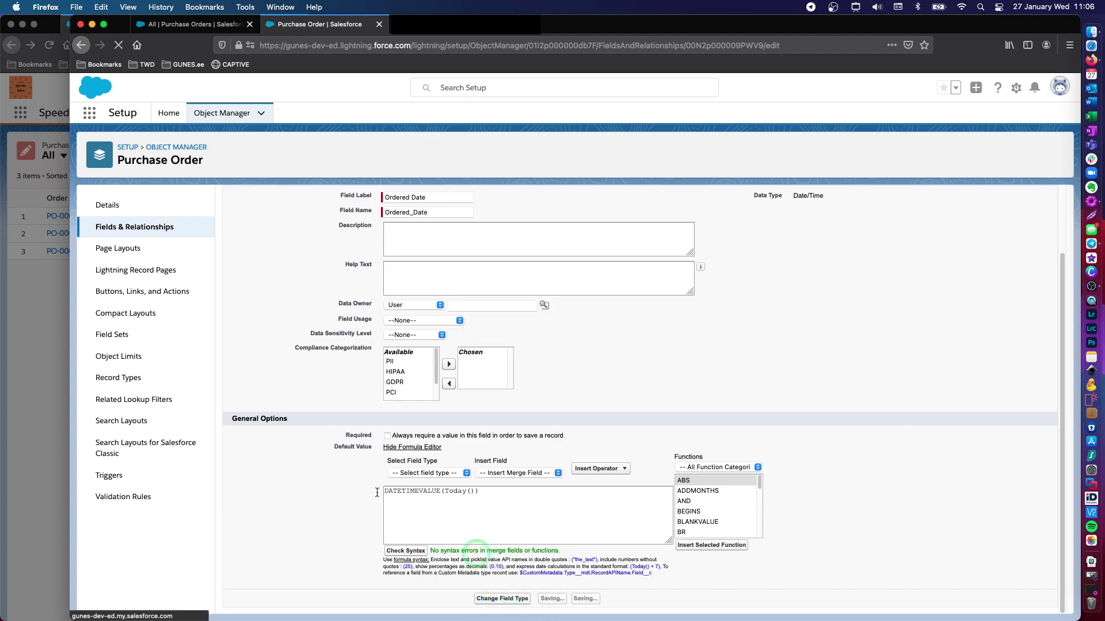
{"action": "left_click", "coordinate": [53, 305]}
Cancel the pending purchase order, reload the Purchase Orders list and start a fresh new order.
{"action": "left_click", "coordinate": [405, 507]}
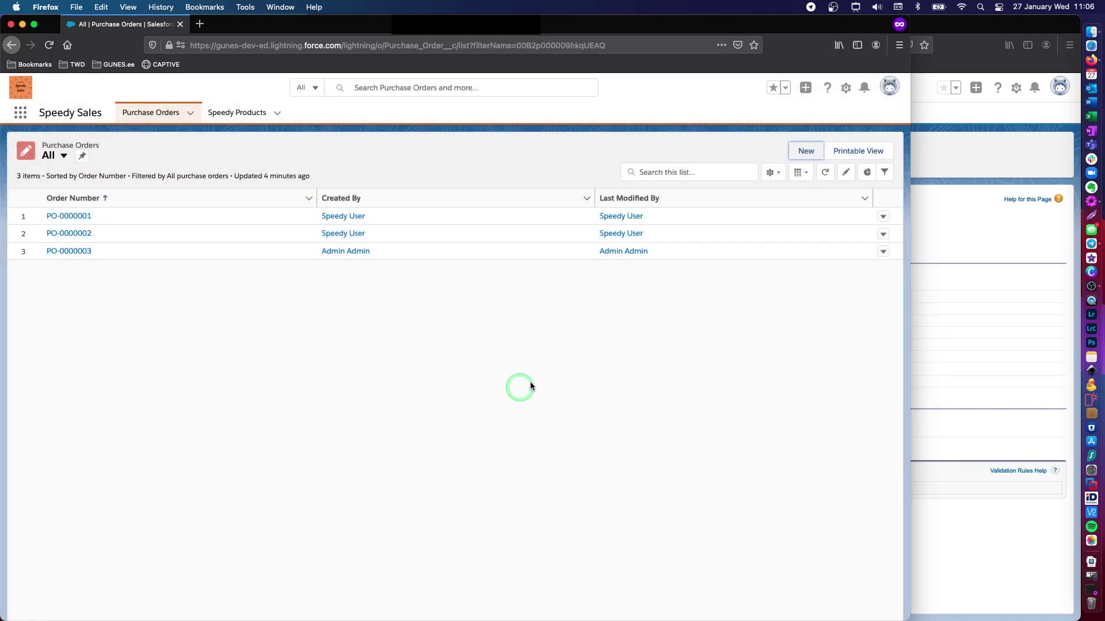
{"action": "left_click", "coordinate": [986, 552]}
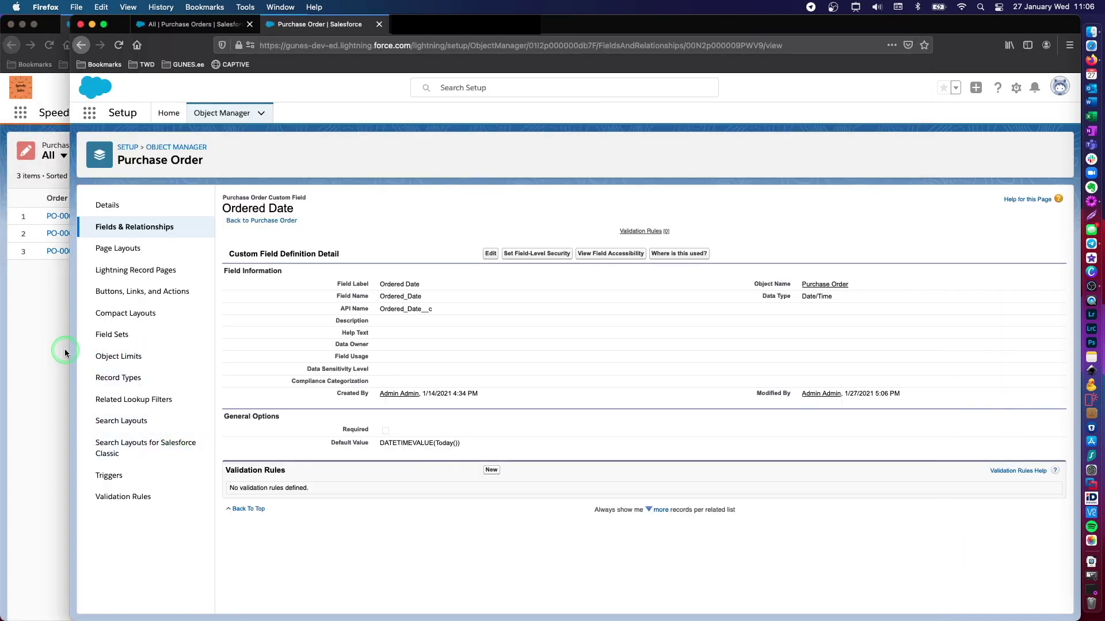
{"action": "left_click", "coordinate": [37, 325]}
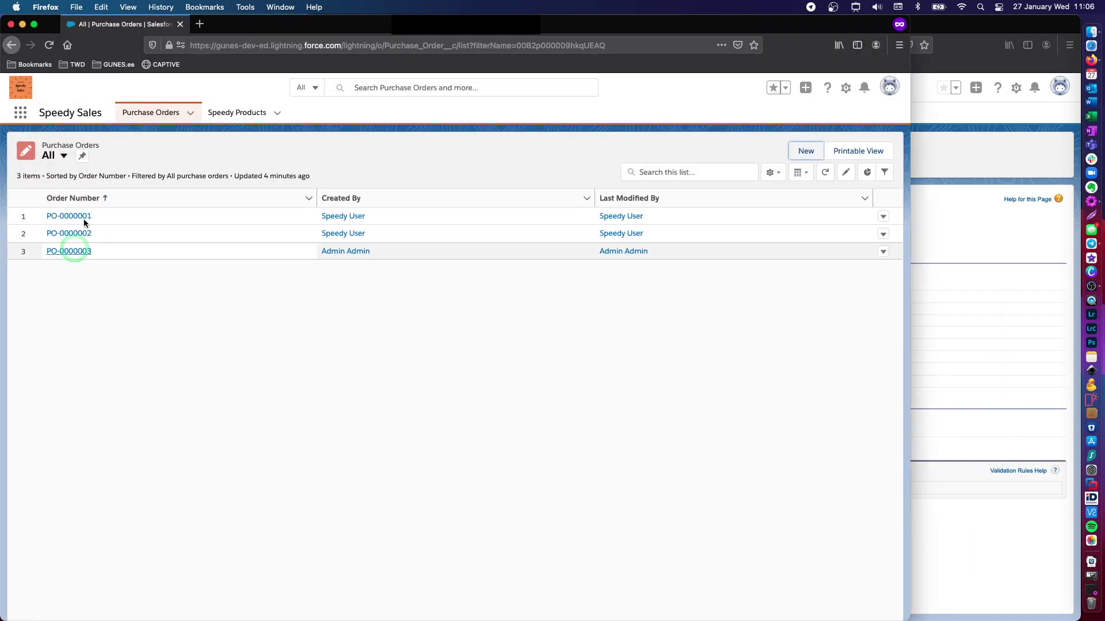
{"action": "left_click", "coordinate": [50, 45]}
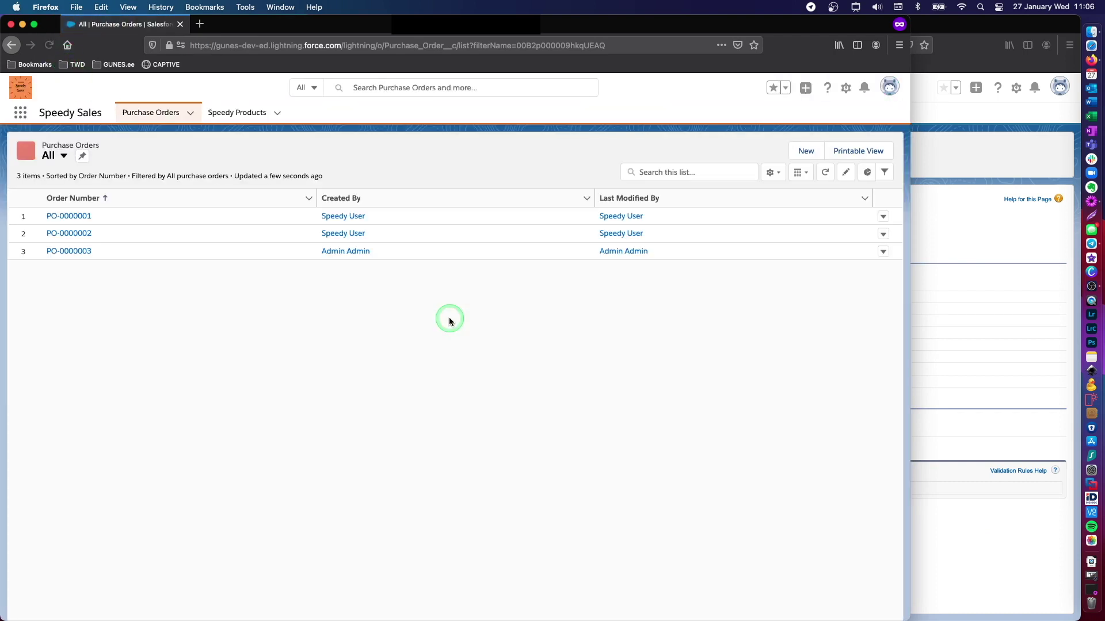
{"action": "left_click", "coordinate": [800, 150]}
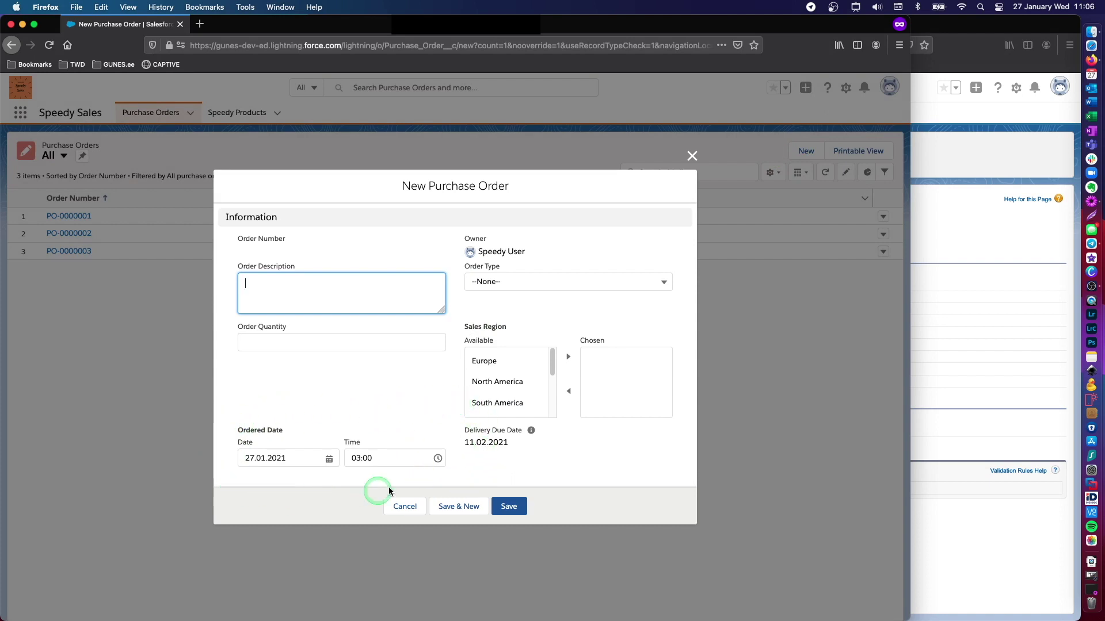
Compare the DATETIMEVALUE(Today()) default with the Ordered Date prefilled on the new order form.
{"action": "left_click", "coordinate": [971, 545]}
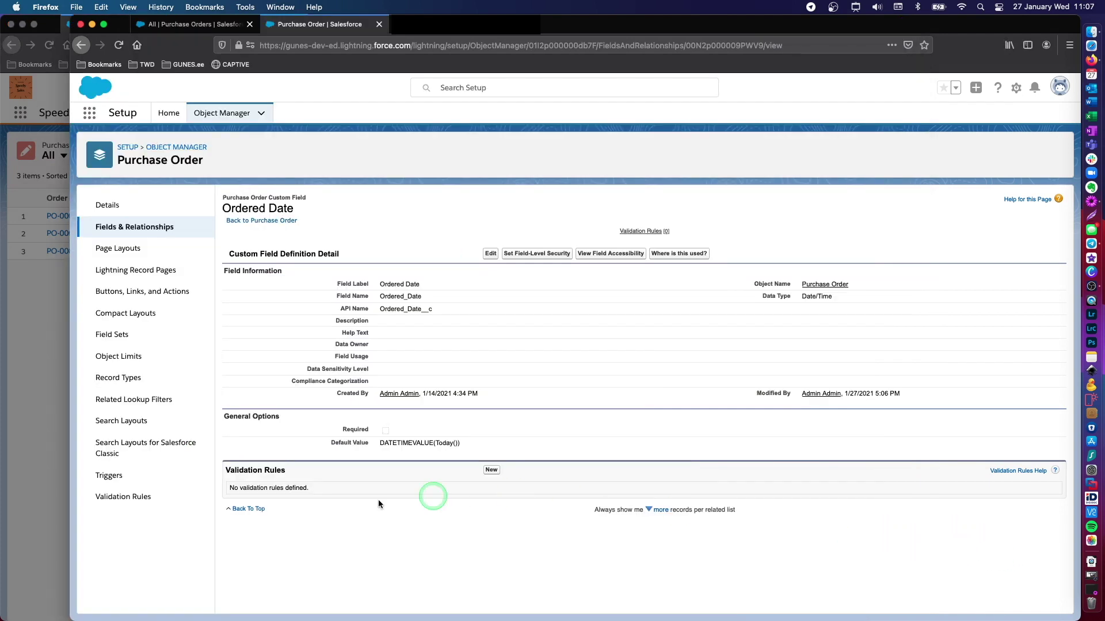
{"action": "triple_click", "coordinate": [395, 443]}
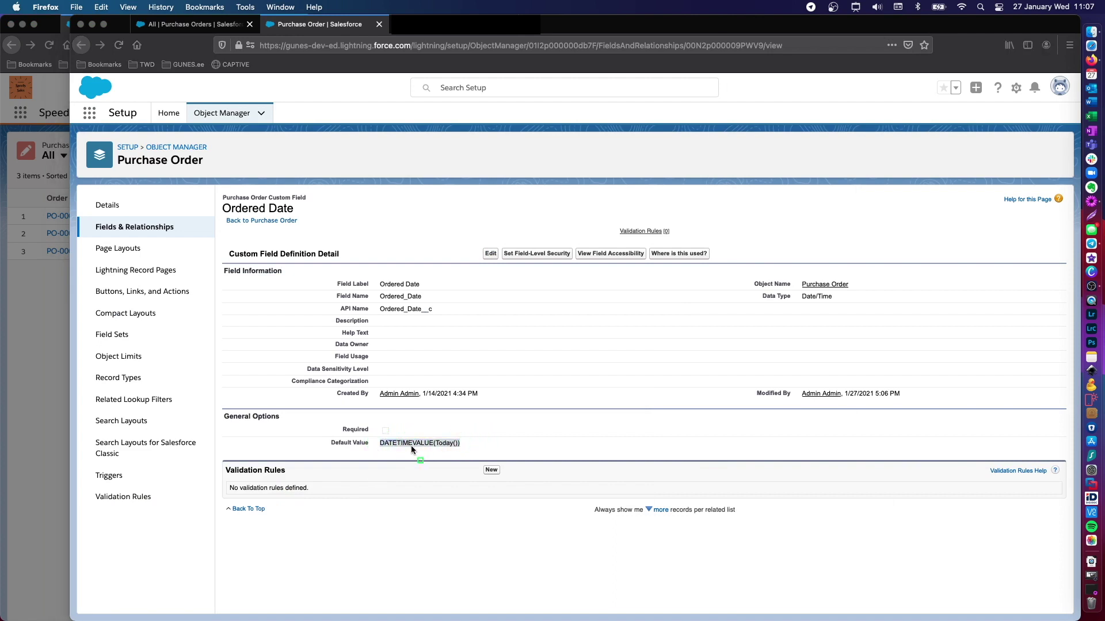
{"action": "left_click_drag", "start_coordinate": [319, 416], "coordinate": [484, 461]}
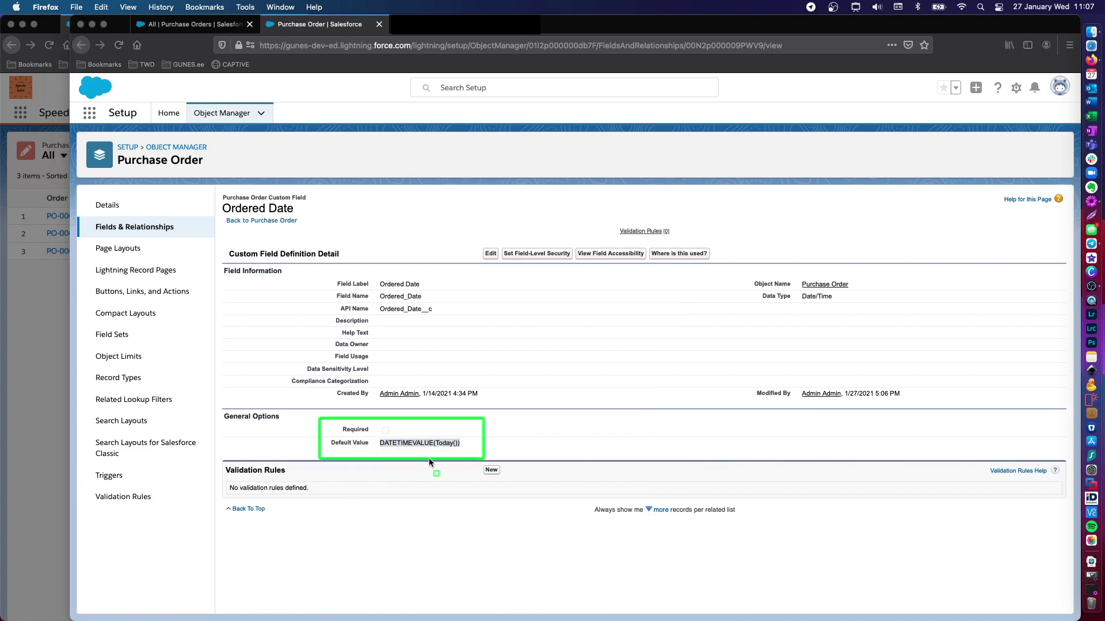
{"action": "left_click", "coordinate": [40, 384]}
{"action": "left_click", "coordinate": [368, 461]}
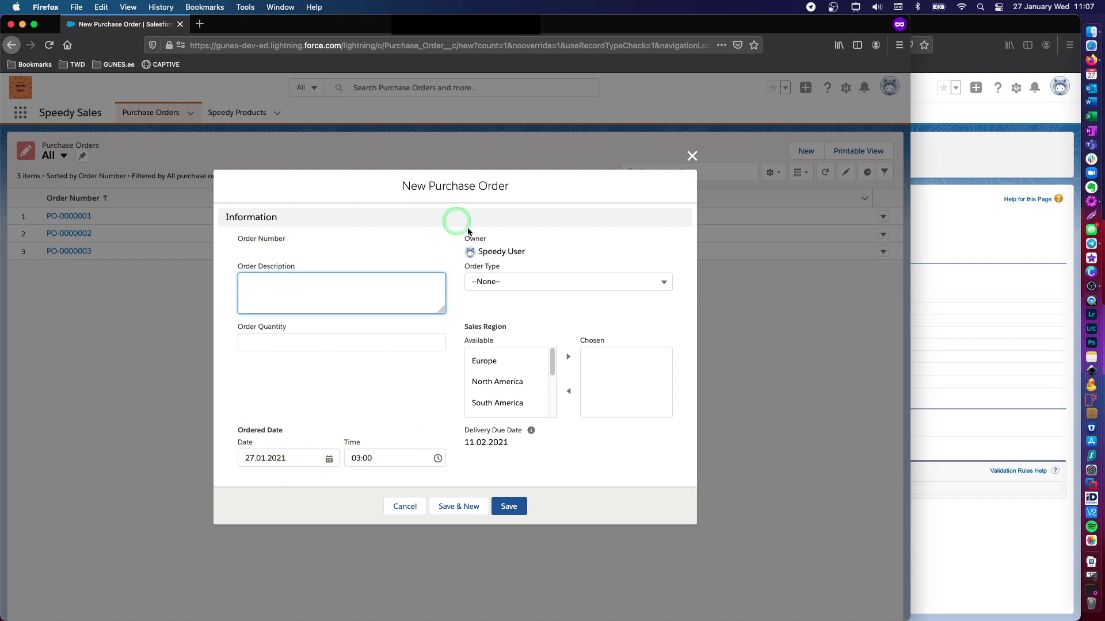
{"action": "left_click", "coordinate": [292, 460]}
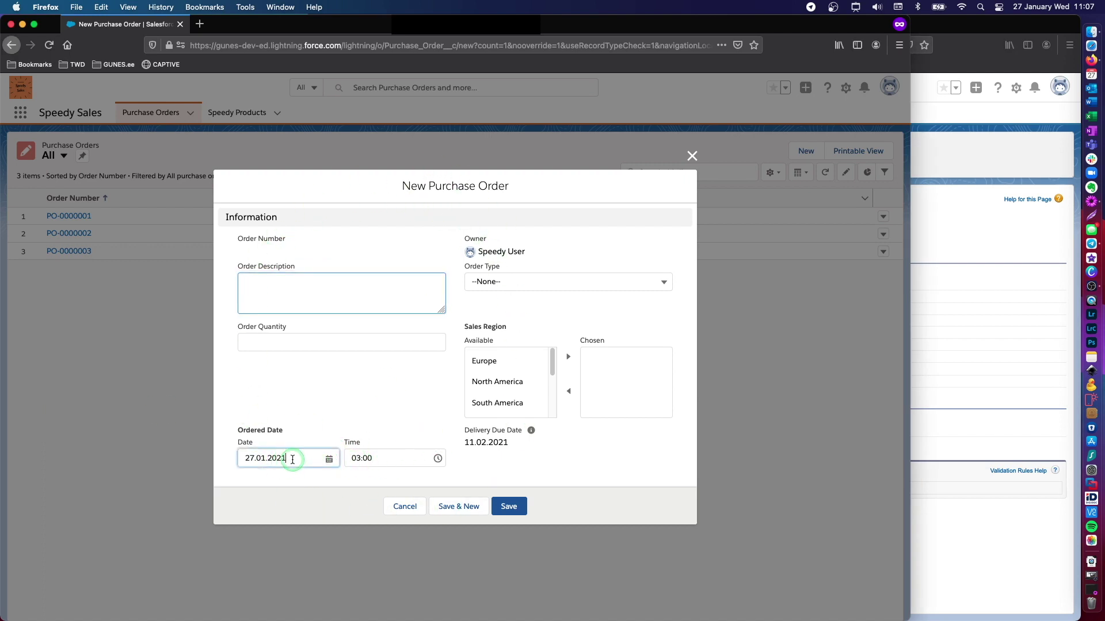
{"action": "left_click", "coordinate": [313, 497]}
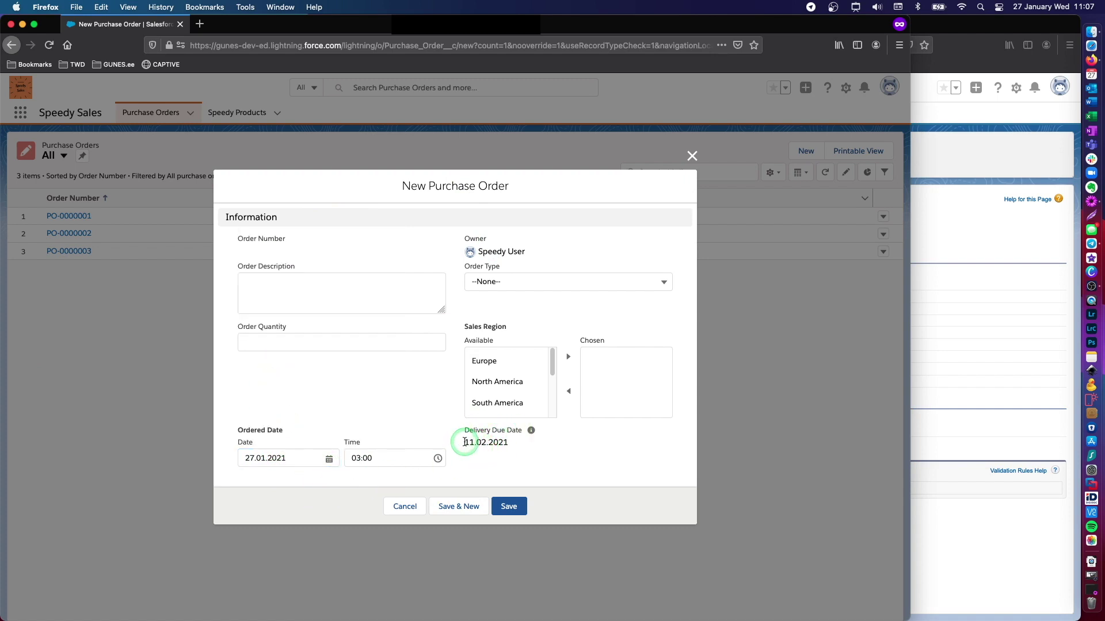
Save a purchase order: 'Amazing customer order', quantity 4, Consumer type, North America region.
{"action": "left_click", "coordinate": [262, 280]}
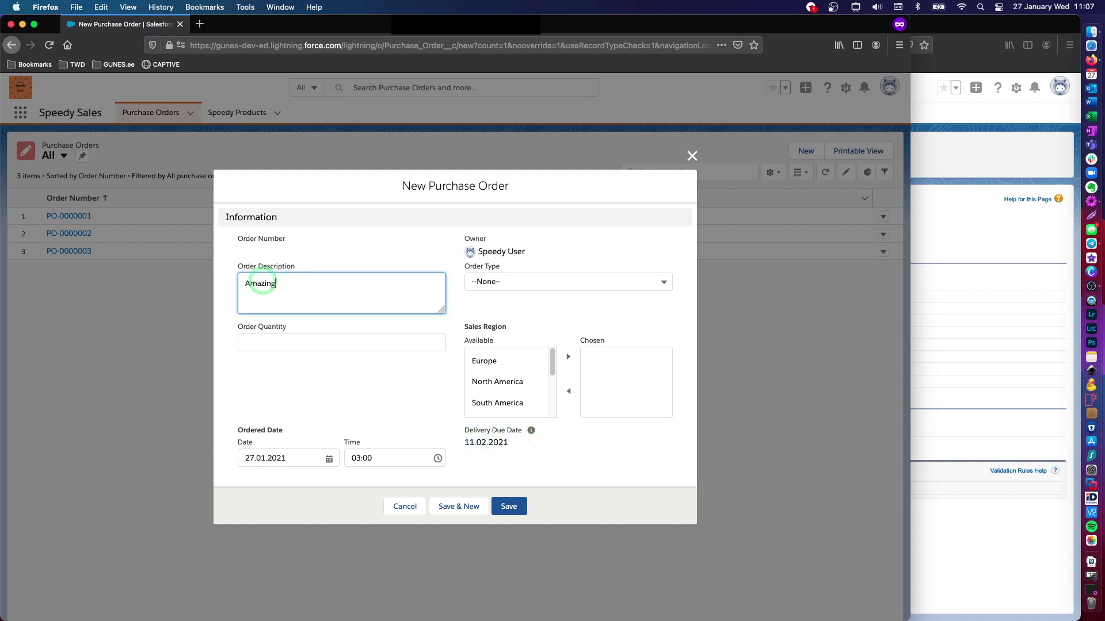
{"action": "type", "text": "Amazing customer order"}
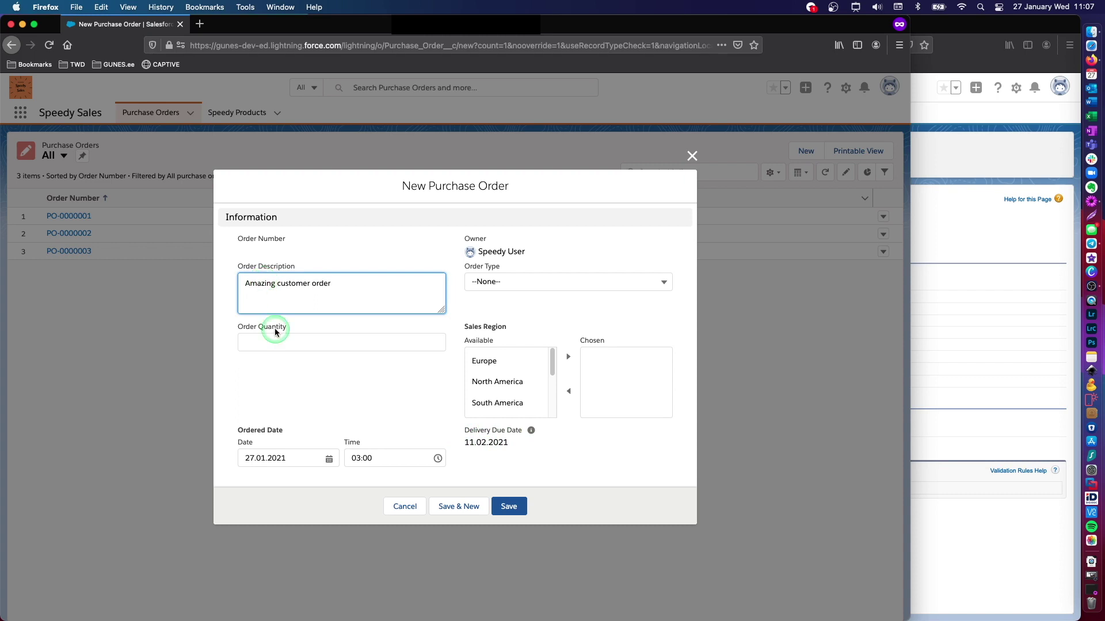
{"action": "left_click", "coordinate": [274, 339]}
{"action": "type", "text": "4"}
{"action": "left_click", "coordinate": [337, 400]}
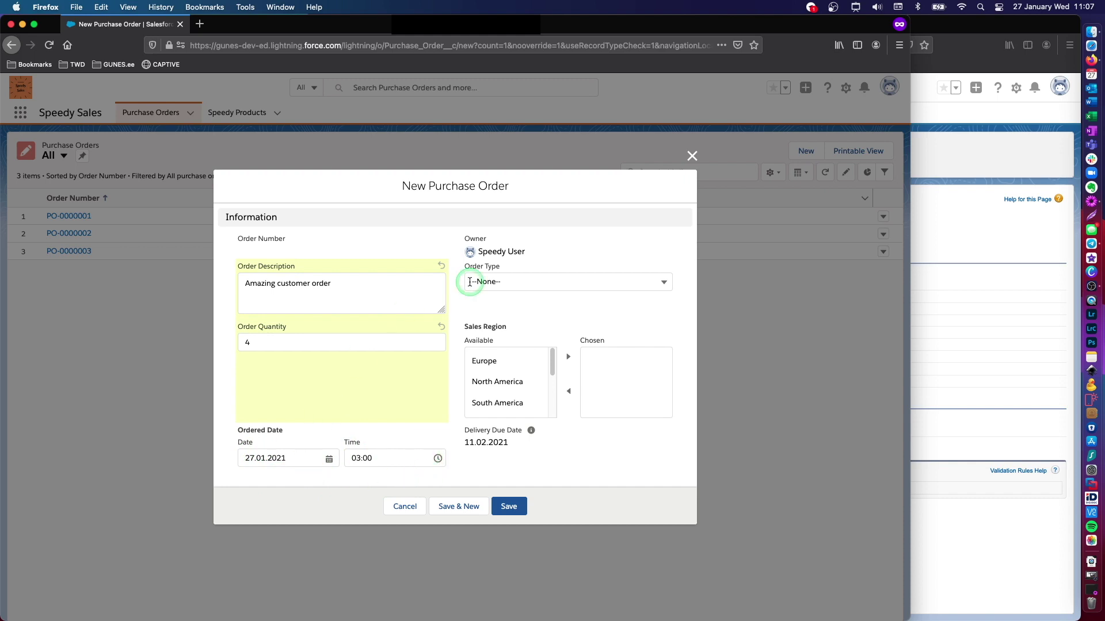
{"action": "left_click", "coordinate": [500, 281]}
{"action": "left_click", "coordinate": [508, 343]}
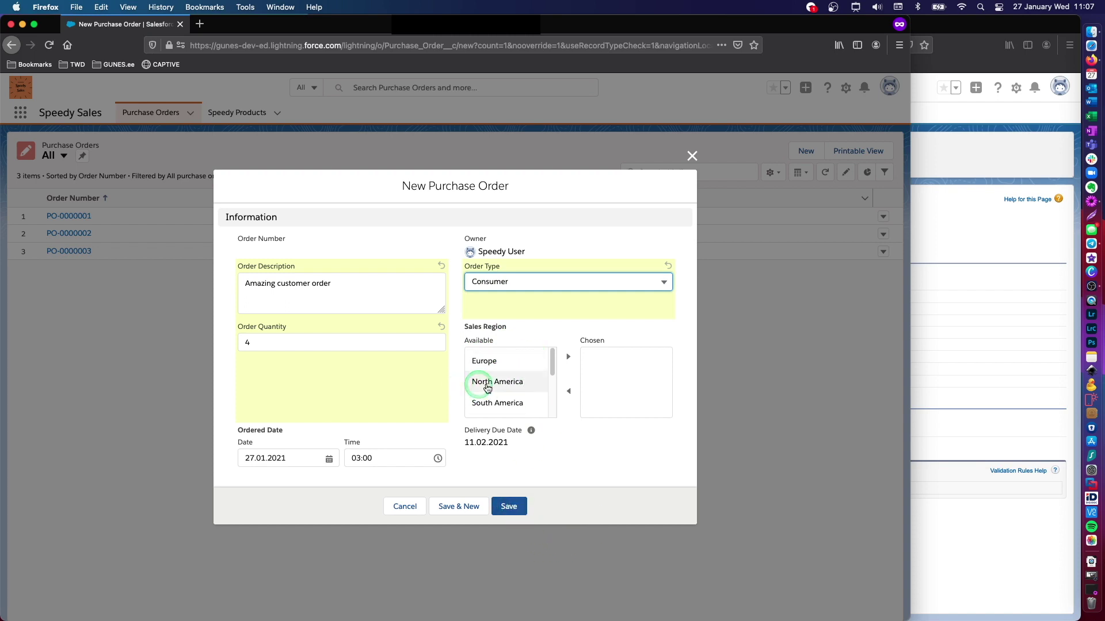
{"action": "left_click", "coordinate": [487, 387]}
{"action": "left_click", "coordinate": [568, 357]}
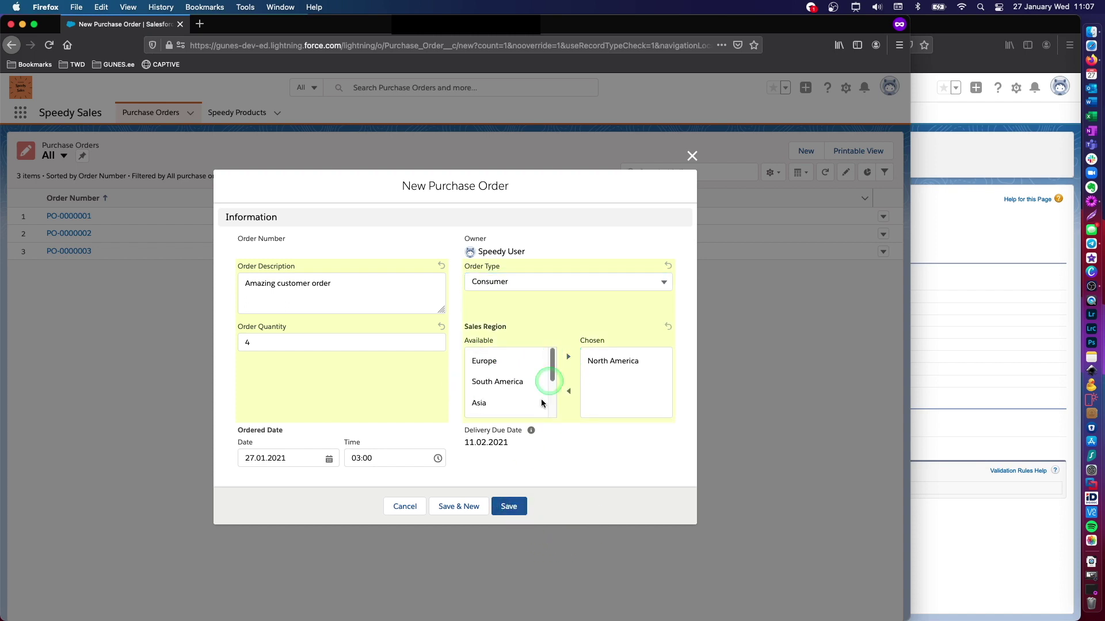
{"action": "left_click", "coordinate": [507, 509]}
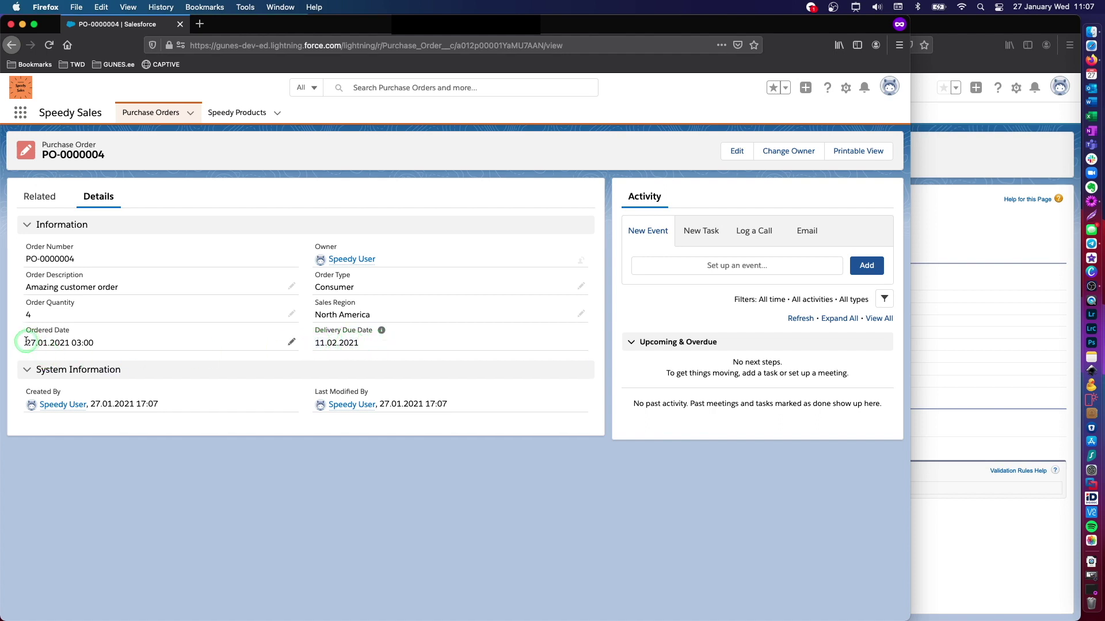
Inspect PO-0000004's Ordered Date 27.01.2021 03:00, then return to the Ordered Date field setup.
{"action": "left_click_drag", "start_coordinate": [26, 341], "coordinate": [94, 341]}
{"action": "left_click", "coordinate": [316, 522]}
{"action": "left_click", "coordinate": [964, 388]}
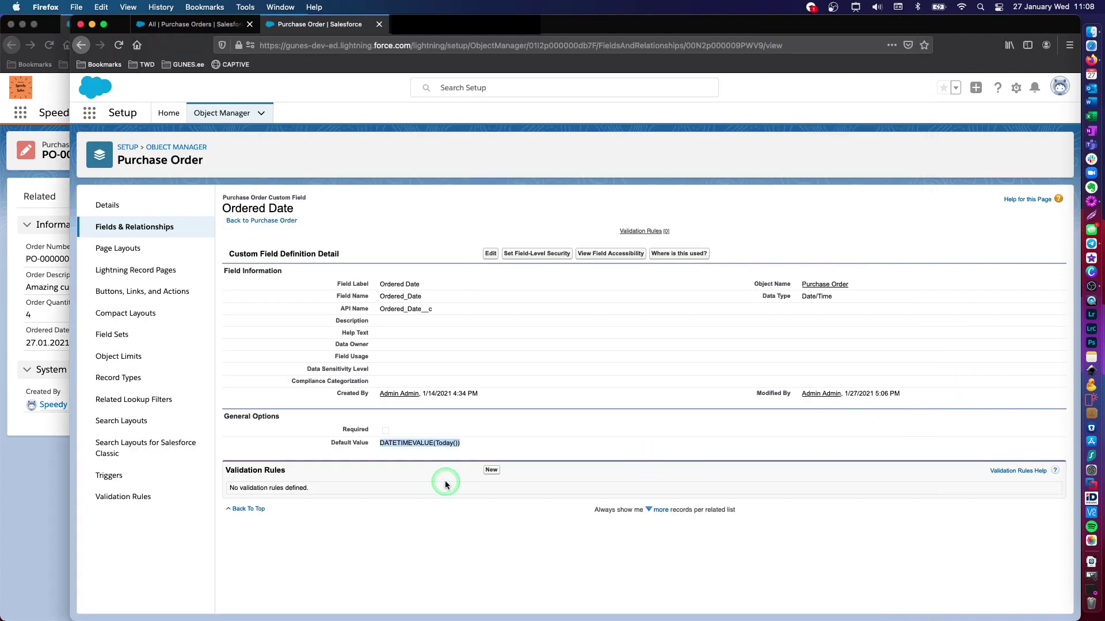
{"action": "triple_click", "coordinate": [389, 444]}
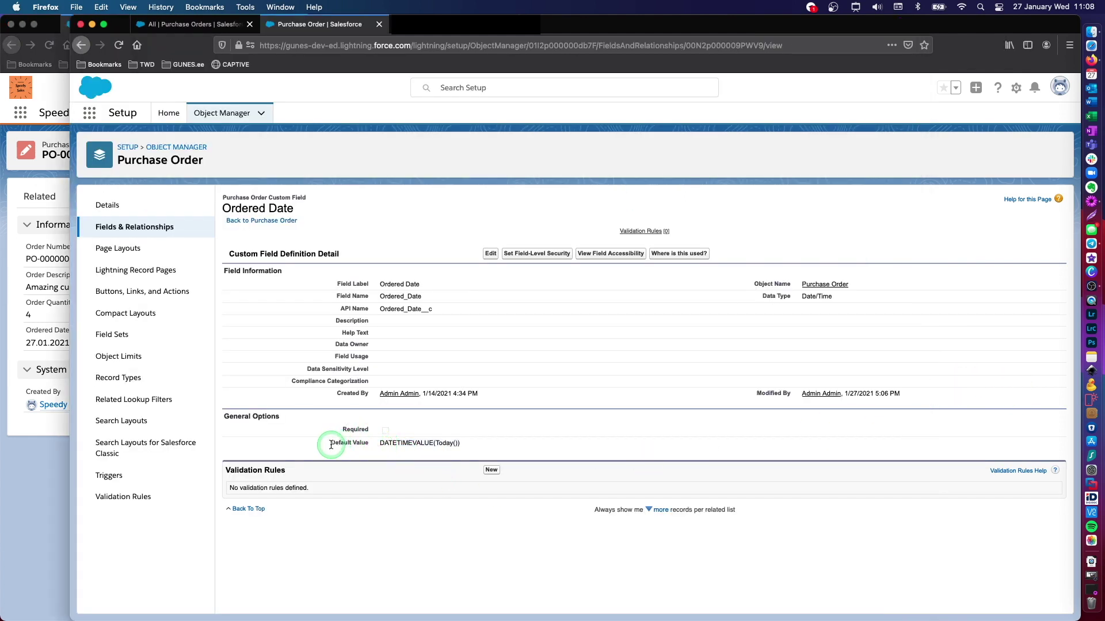
{"action": "left_click_drag", "start_coordinate": [330, 443], "coordinate": [461, 447]}
{"action": "left_click", "coordinate": [461, 447]}
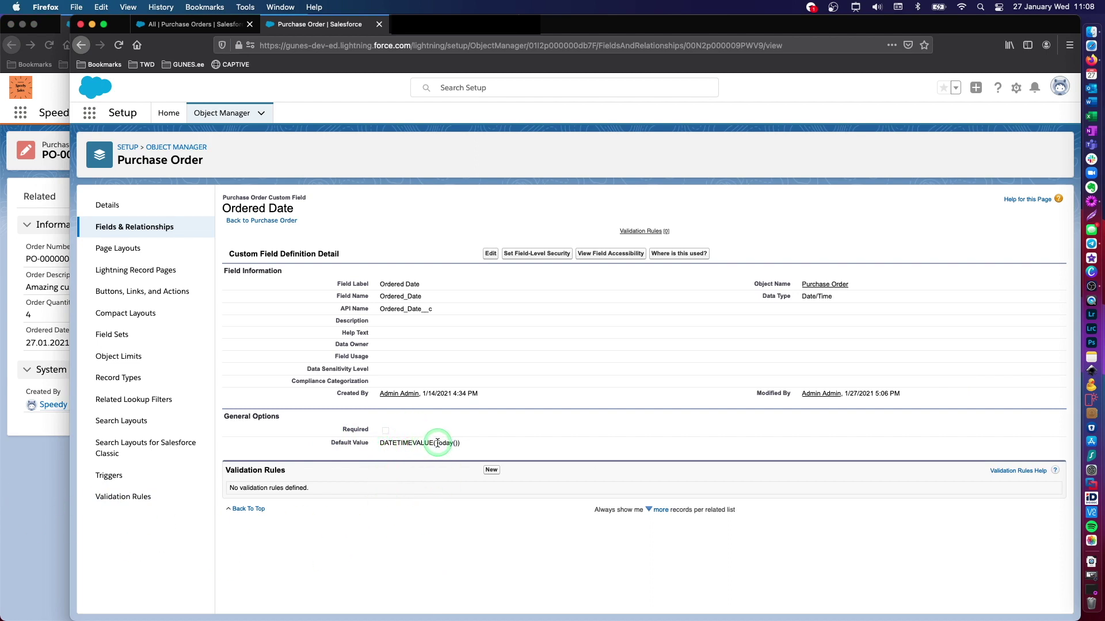
{"action": "left_click_drag", "start_coordinate": [435, 443], "coordinate": [462, 445]}
{"action": "left_click", "coordinate": [402, 548]}
{"action": "left_click", "coordinate": [50, 481]}
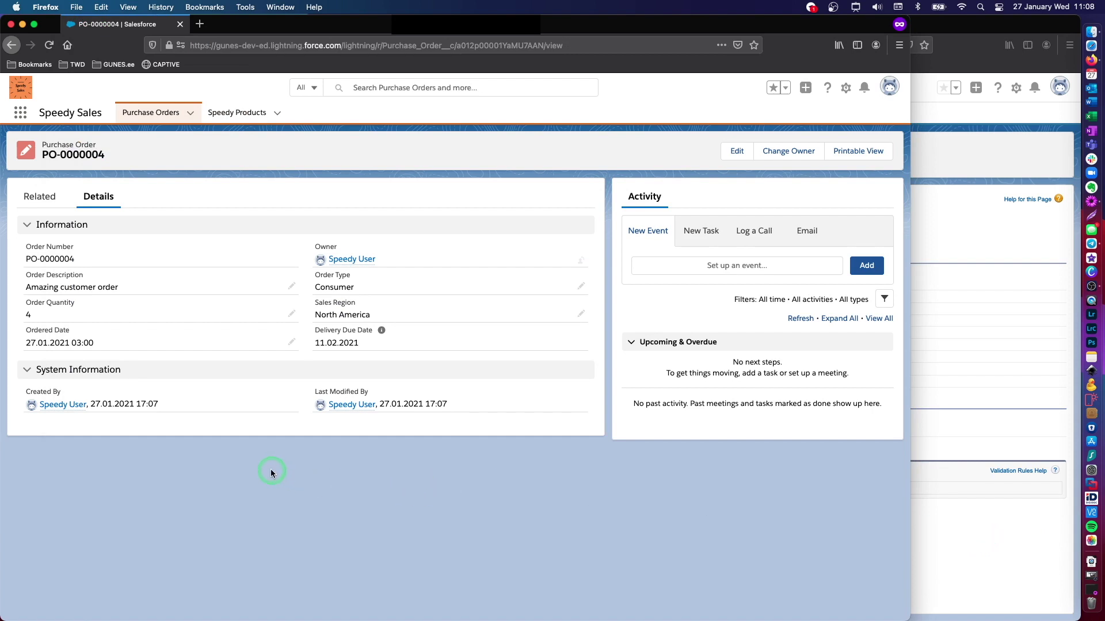
Switch to the Setup window showing the Ordered Date field with default DATETIMEVALUE(Today()).
{"action": "left_click", "coordinate": [938, 532]}
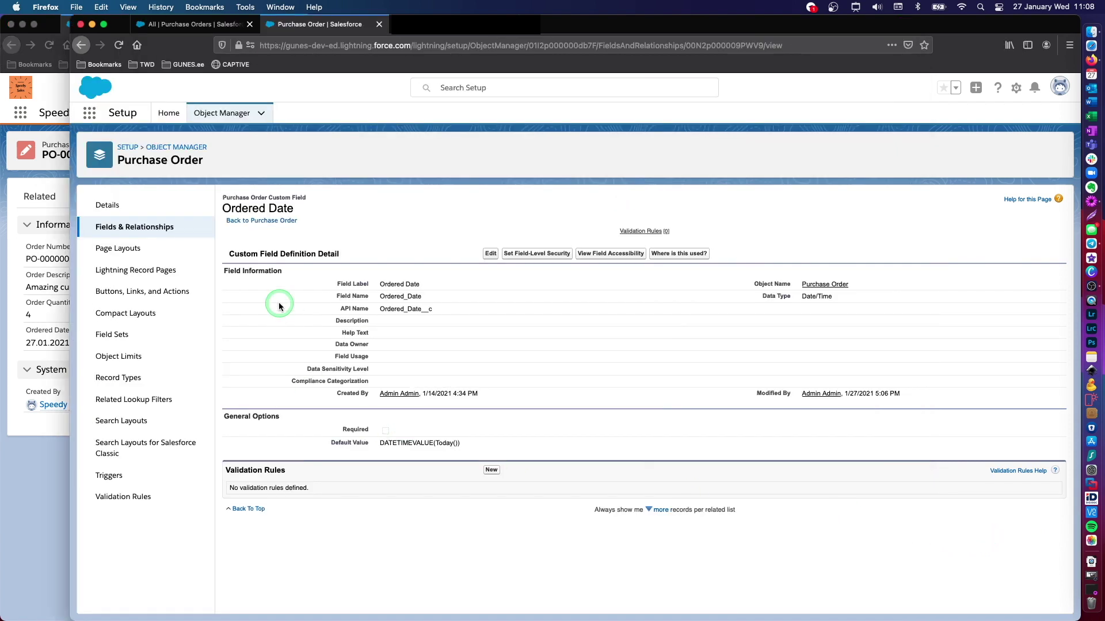